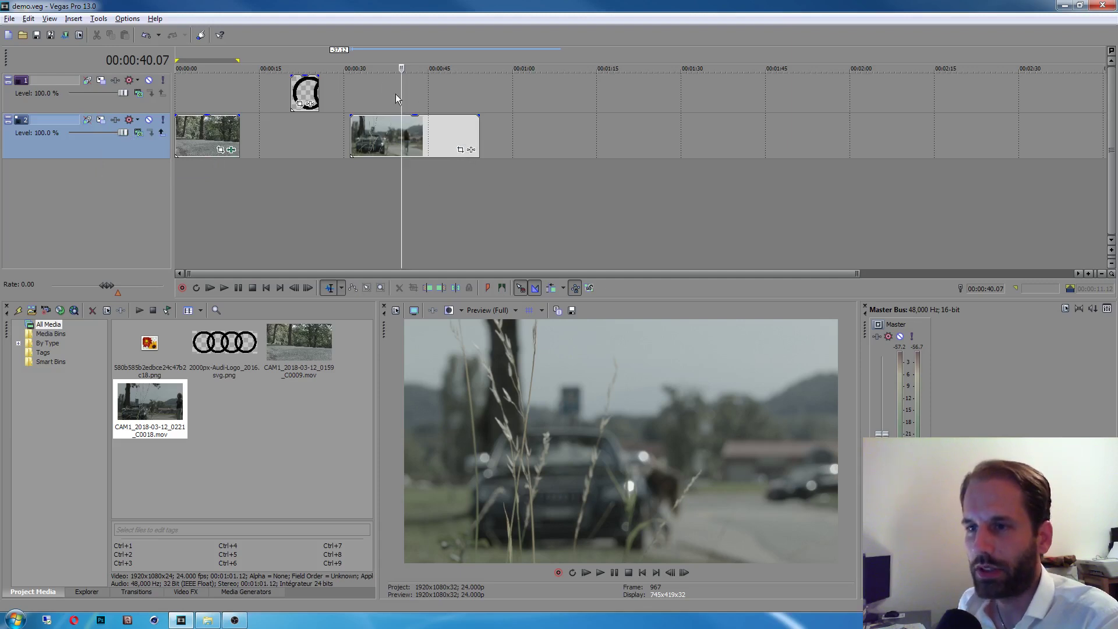
# Open Event Pan/Crop for the second clip on track 2 and shrink the crop frame around the picture's centre.
pyautogui.click(460, 150)
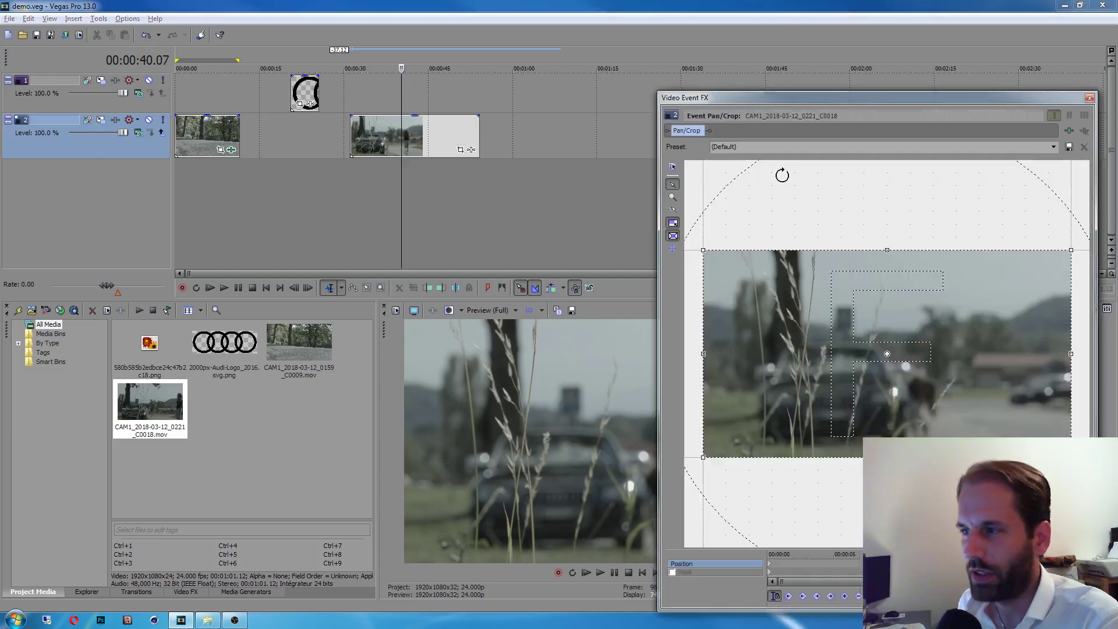
pyautogui.moveTo(781, 100); pyautogui.dragTo(695, 96)
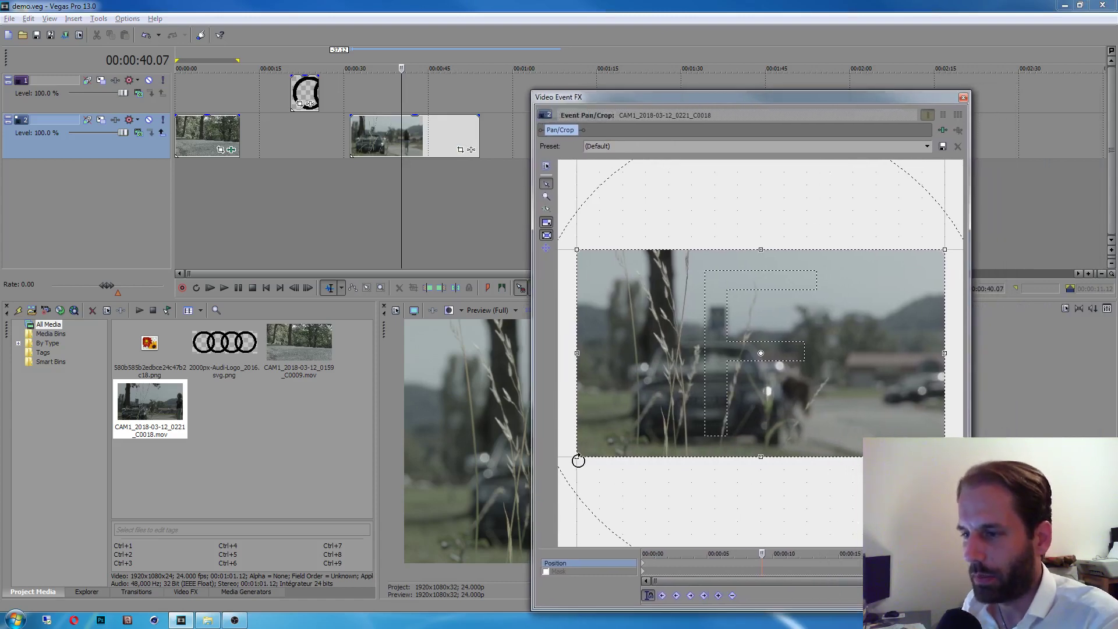
pyautogui.moveTo(579, 457); pyautogui.dragTo(630, 426)
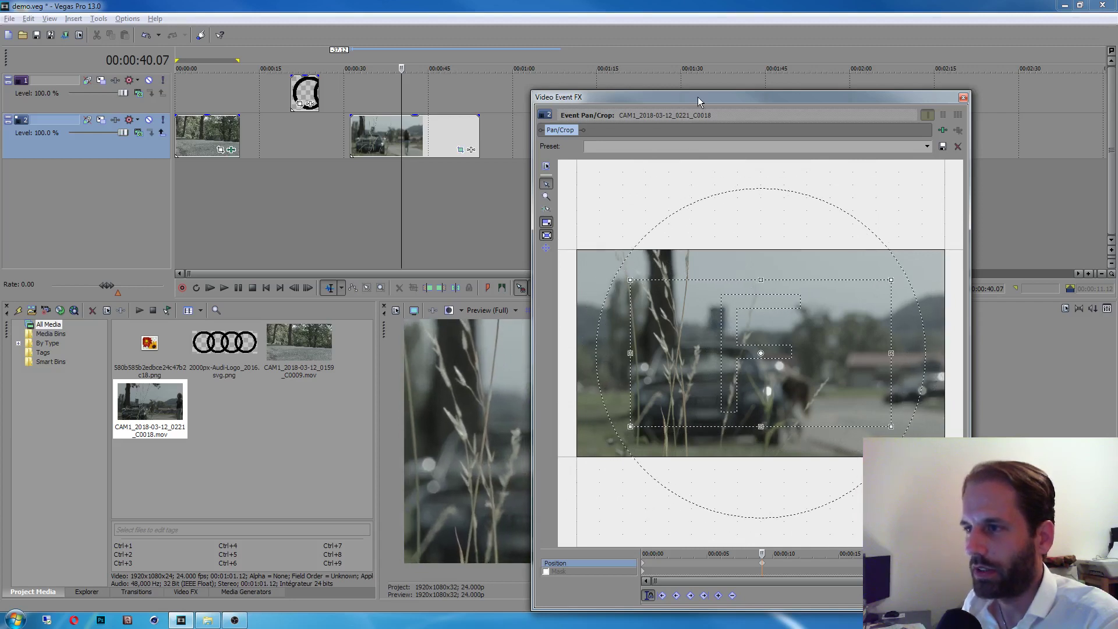
pyautogui.moveTo(697, 97); pyautogui.dragTo(653, 42)
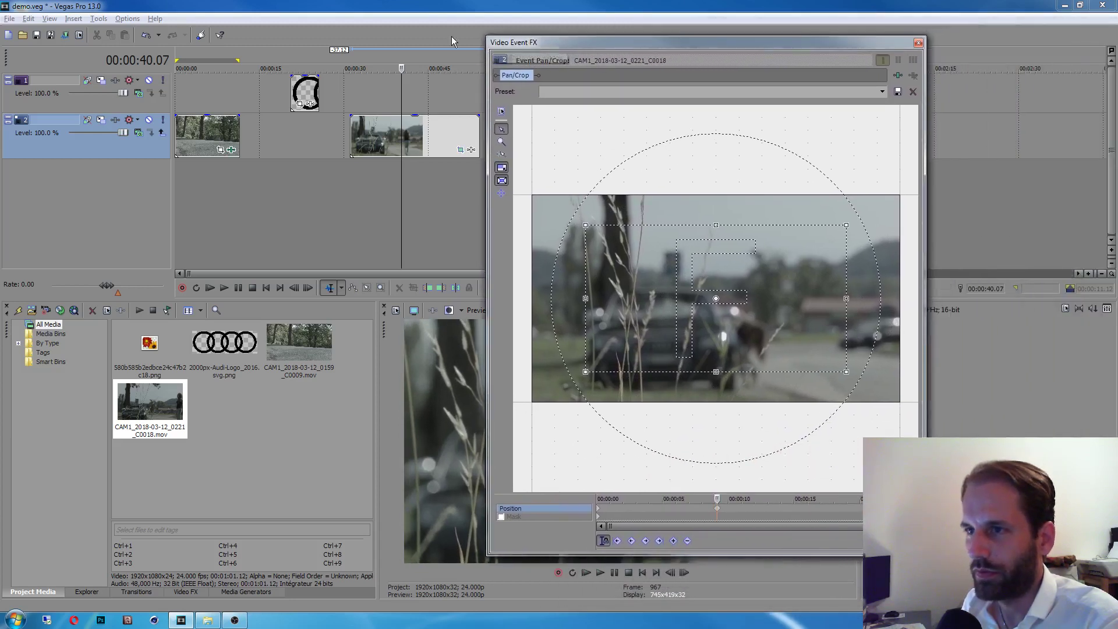
pyautogui.moveTo(486, 35); pyautogui.dragTo(489, 140)
pyautogui.moveTo(582, 148); pyautogui.dragTo(732, 43)
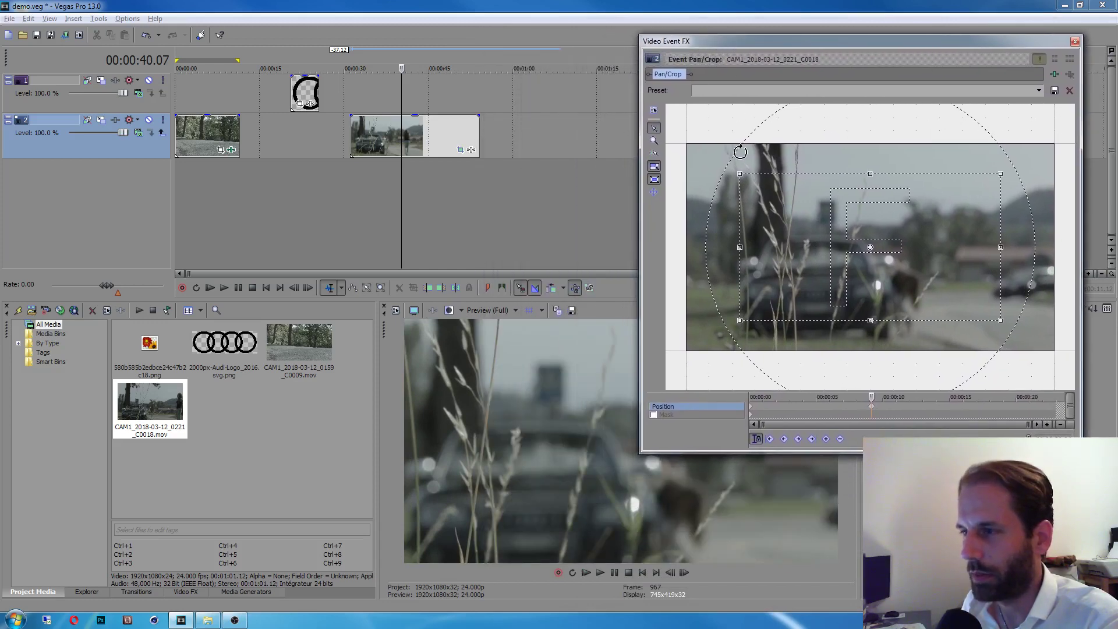
pyautogui.moveTo(737, 173)
pyautogui.mouseDown()
pyautogui.moveTo(653, 138)
pyautogui.moveTo(738, 181)
pyautogui.mouseUp()
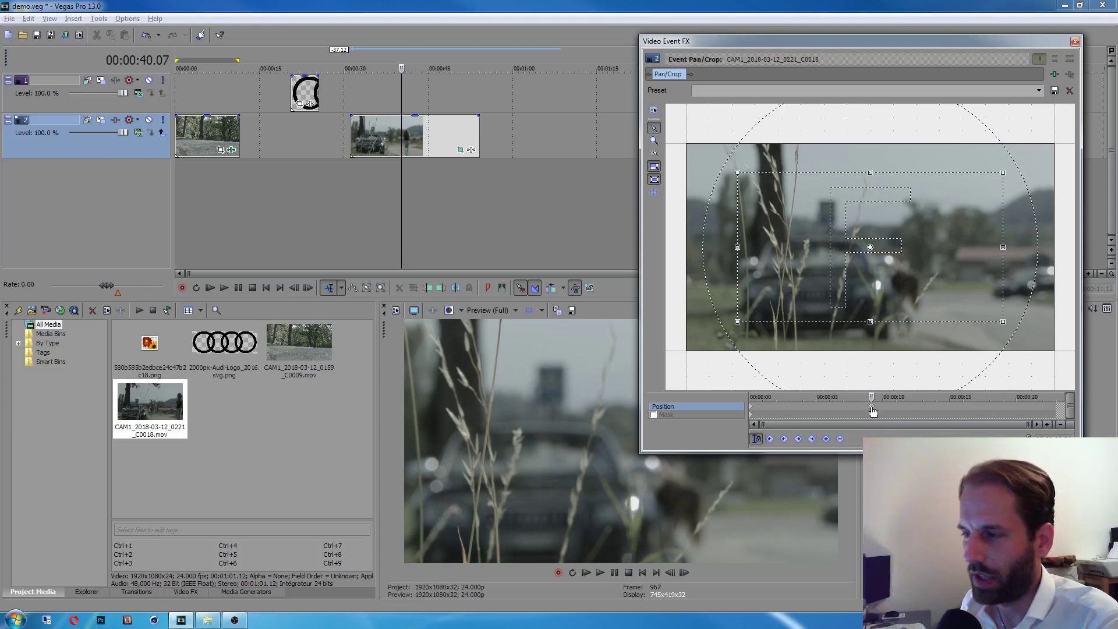
# Move the crop keyframe to about 7 seconds and add a second one with a tighter crop at about 10 seconds.
pyautogui.click(841, 406)
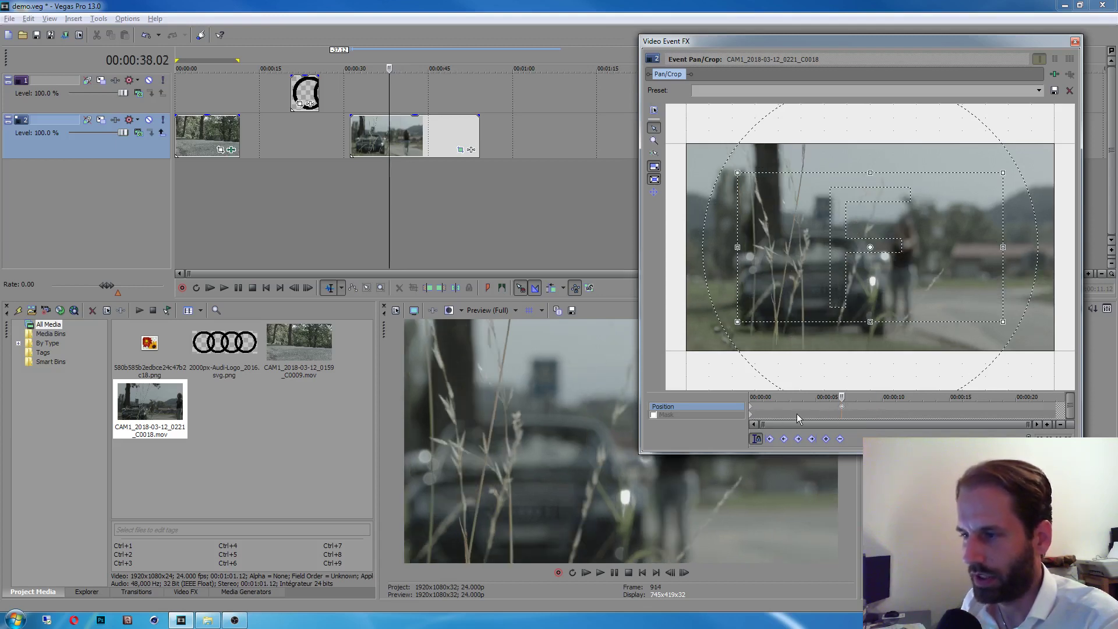
pyautogui.moveTo(842, 397)
pyautogui.mouseDown()
pyautogui.moveTo(760, 402)
pyautogui.moveTo(842, 404)
pyautogui.mouseUp()
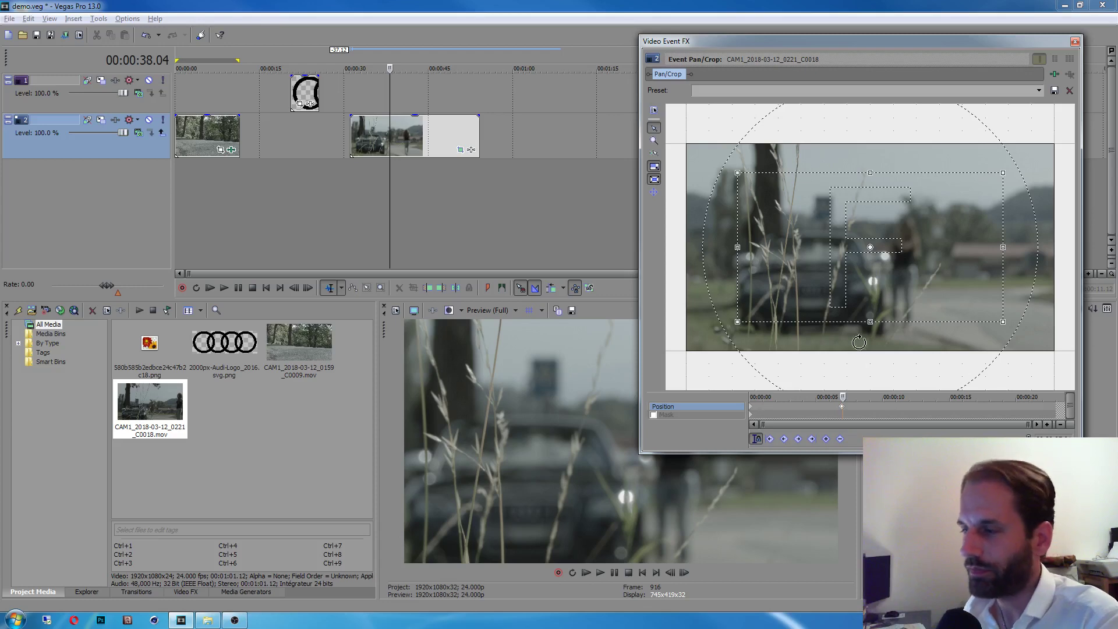
pyautogui.moveTo(845, 396); pyautogui.dragTo(882, 397)
pyautogui.moveTo(1000, 322); pyautogui.dragTo(945, 291)
# Delete the crop position keyframe at the start of the clip.
pyautogui.click(751, 412)
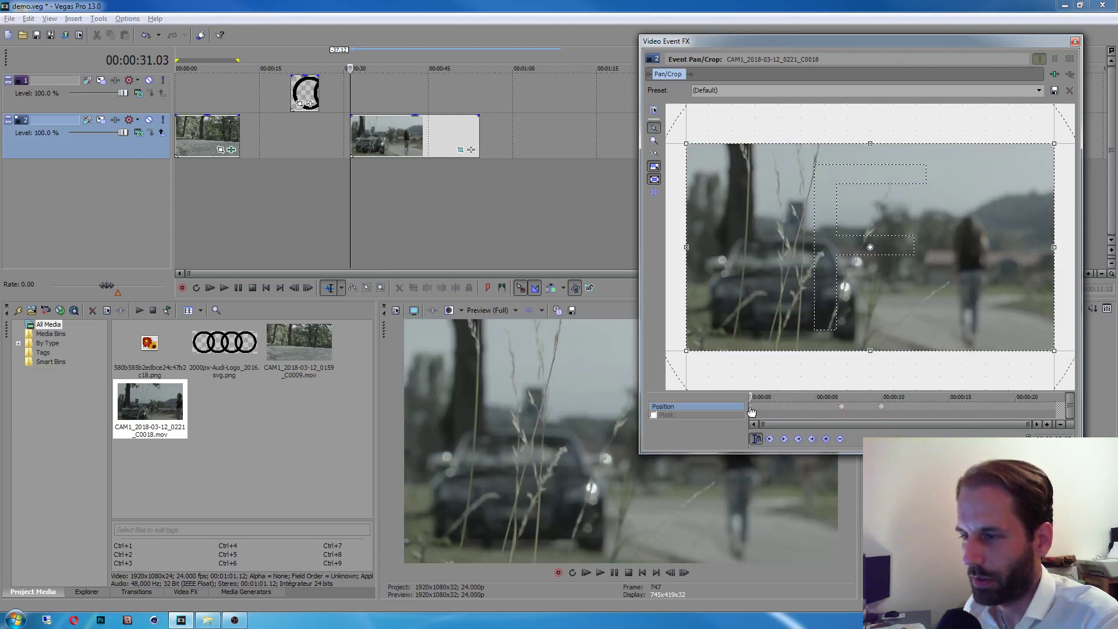
pyautogui.rightClick(750, 411)
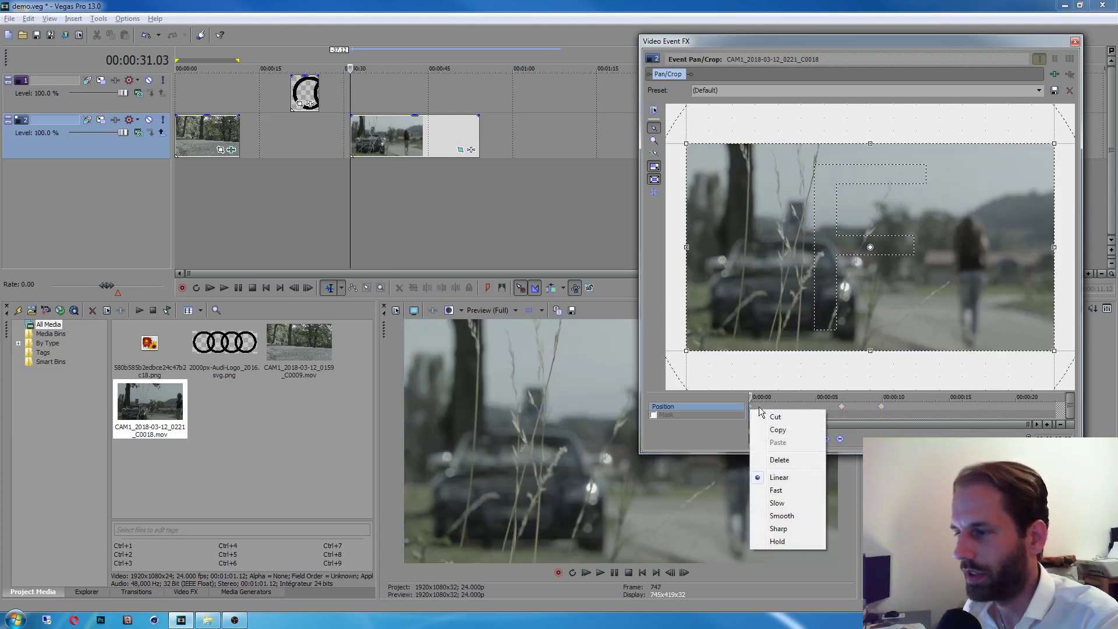
pyautogui.click(779, 460)
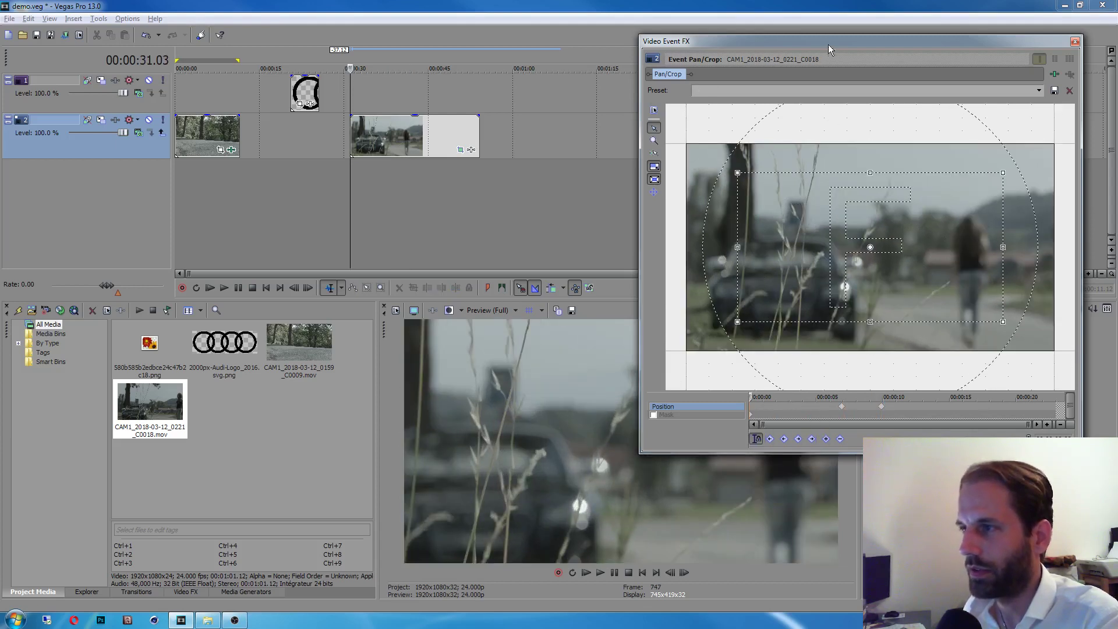
# Shift the two crop keyframes earlier, to about 5 seconds and about 9 seconds into the clip.
pyautogui.moveTo(828, 44); pyautogui.dragTo(698, 54)
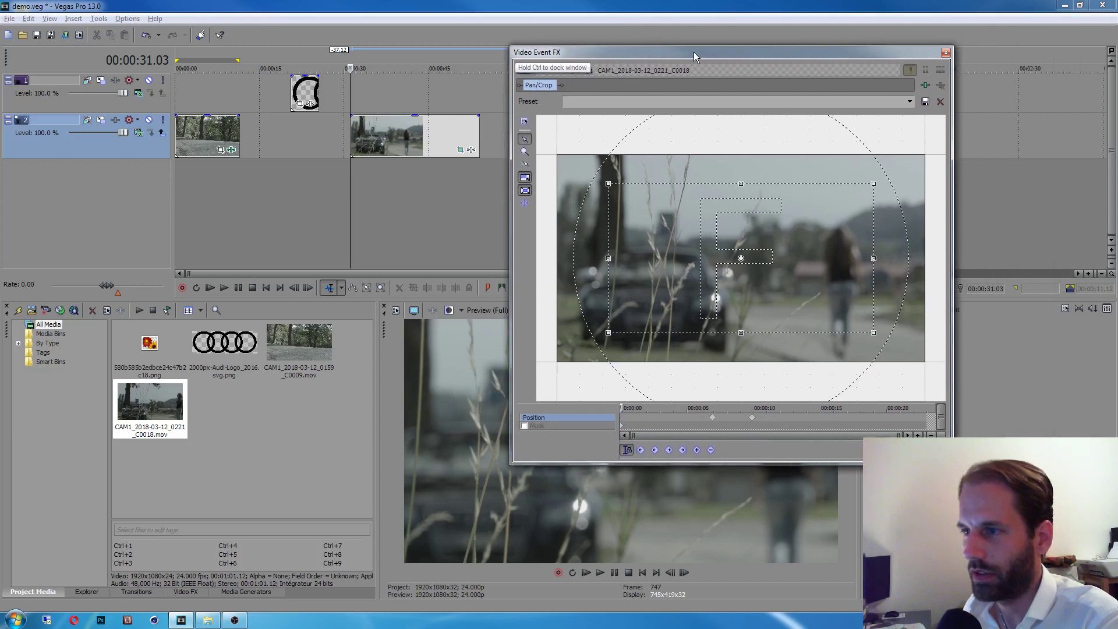
pyautogui.click(695, 416)
pyautogui.moveTo(695, 407); pyautogui.dragTo(669, 406)
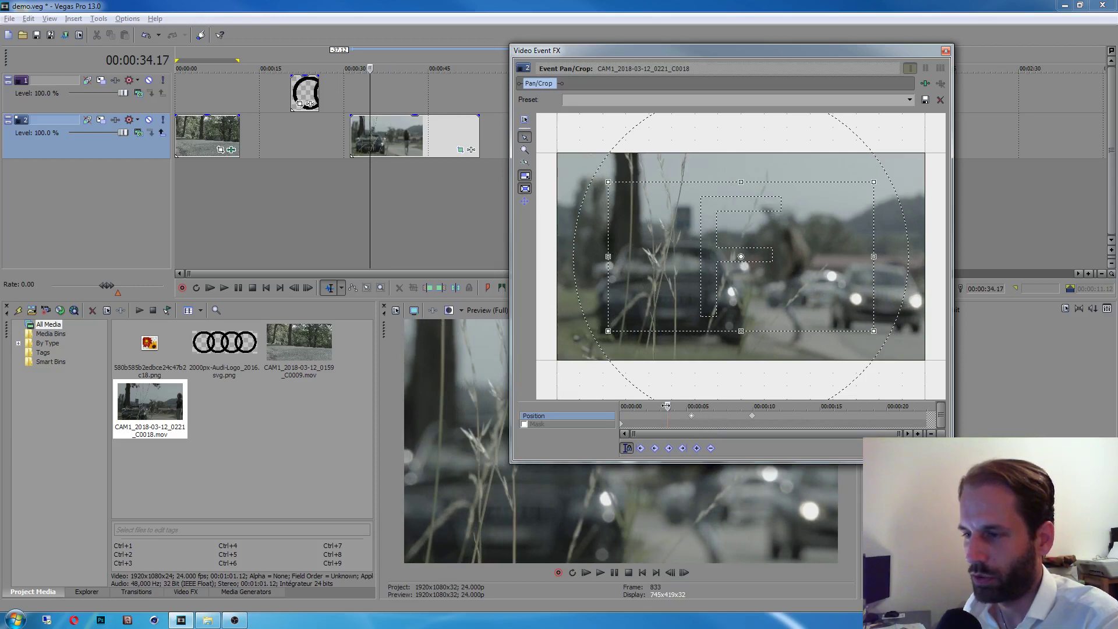
pyautogui.moveTo(666, 405); pyautogui.dragTo(743, 422)
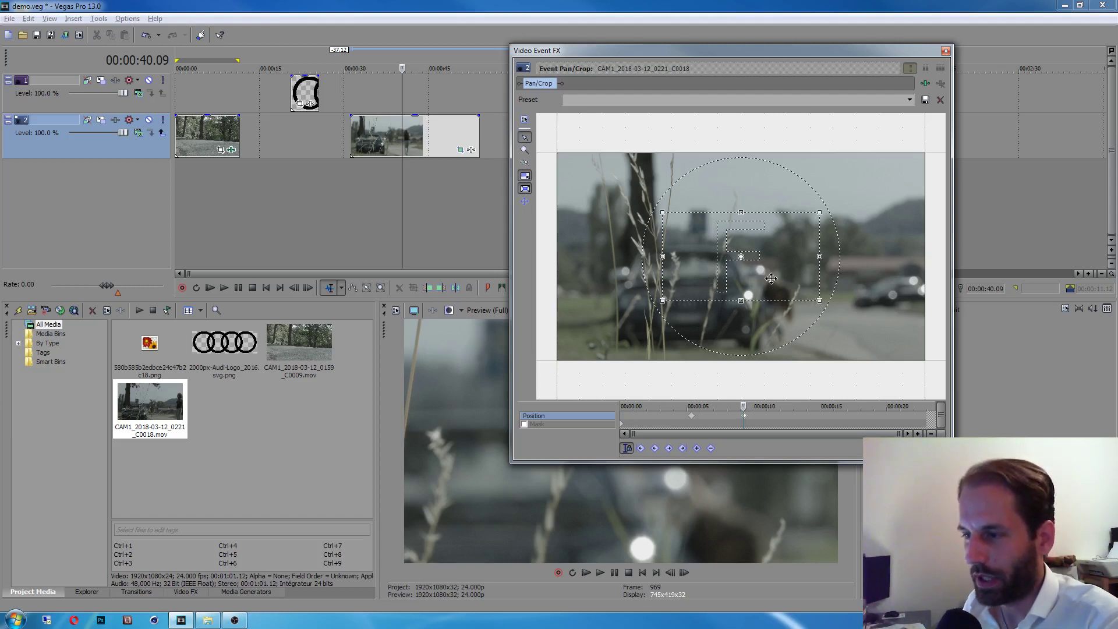
pyautogui.moveTo(745, 406); pyautogui.dragTo(744, 405)
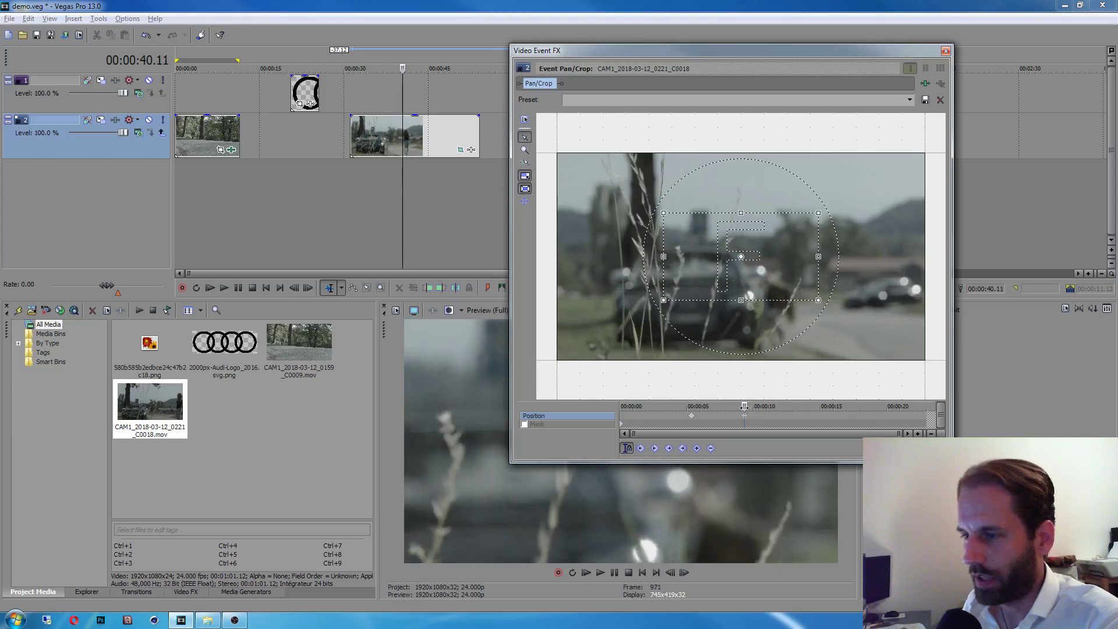
# Reposition the crop frame at the 9-second keyframe over the person beside the parked car.
pyautogui.moveTo(758, 271); pyautogui.dragTo(719, 300)
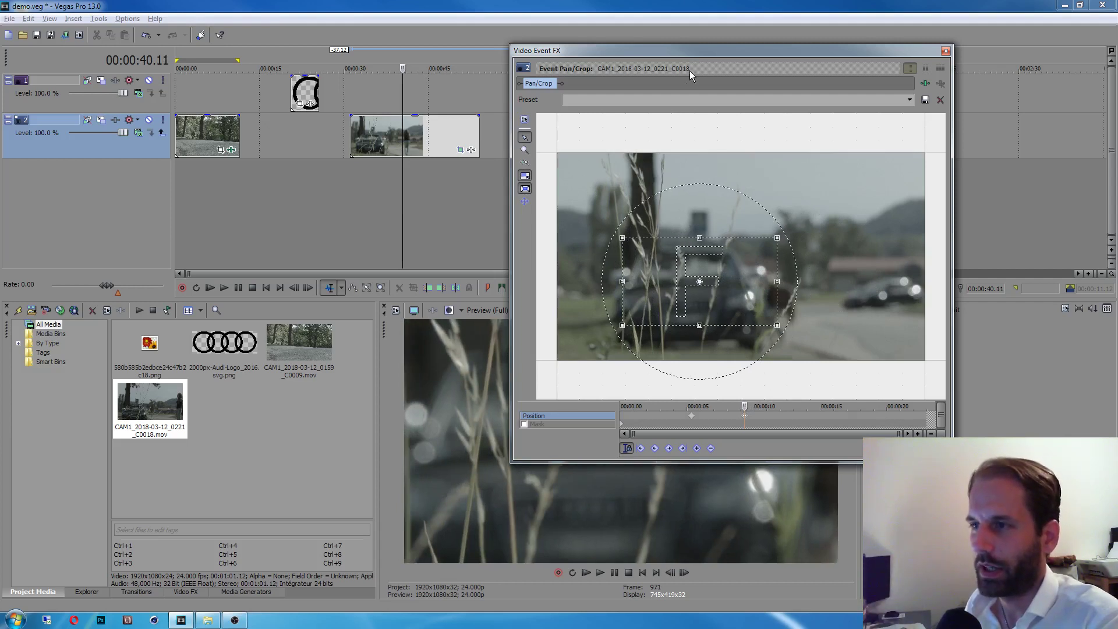
pyautogui.moveTo(692, 51); pyautogui.dragTo(754, 43)
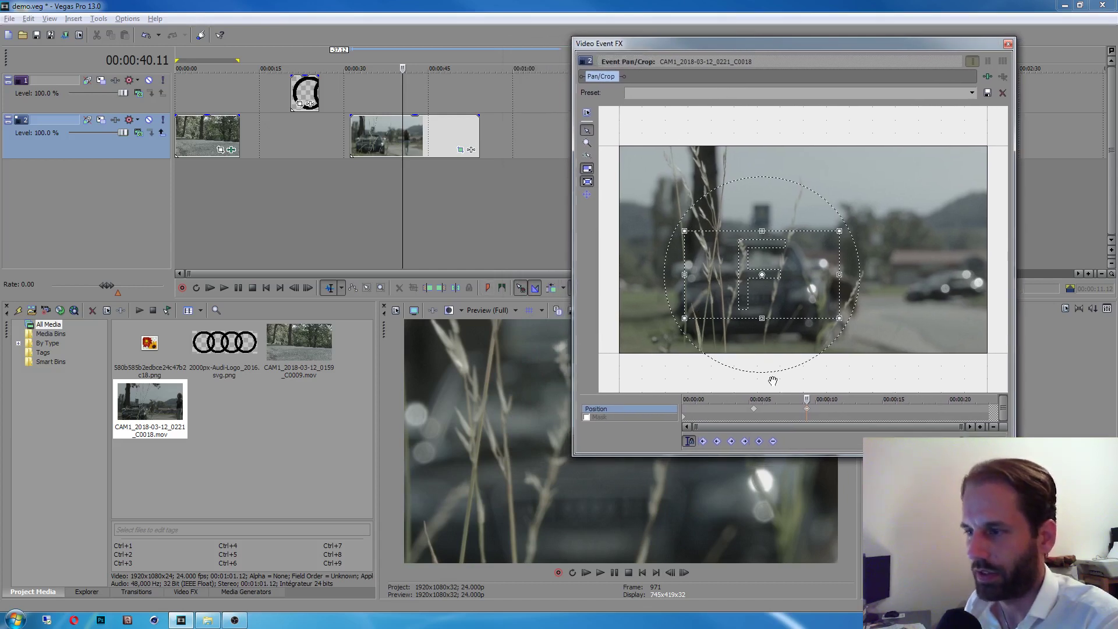
pyautogui.moveTo(761, 455); pyautogui.dragTo(761, 409)
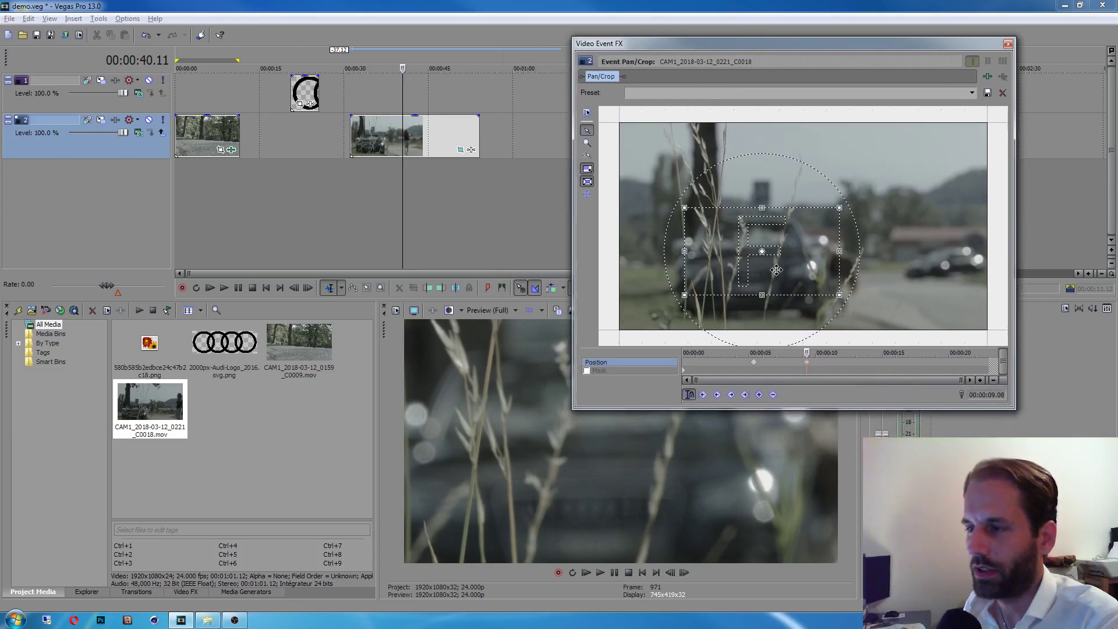
pyautogui.moveTo(776, 269); pyautogui.dragTo(847, 277)
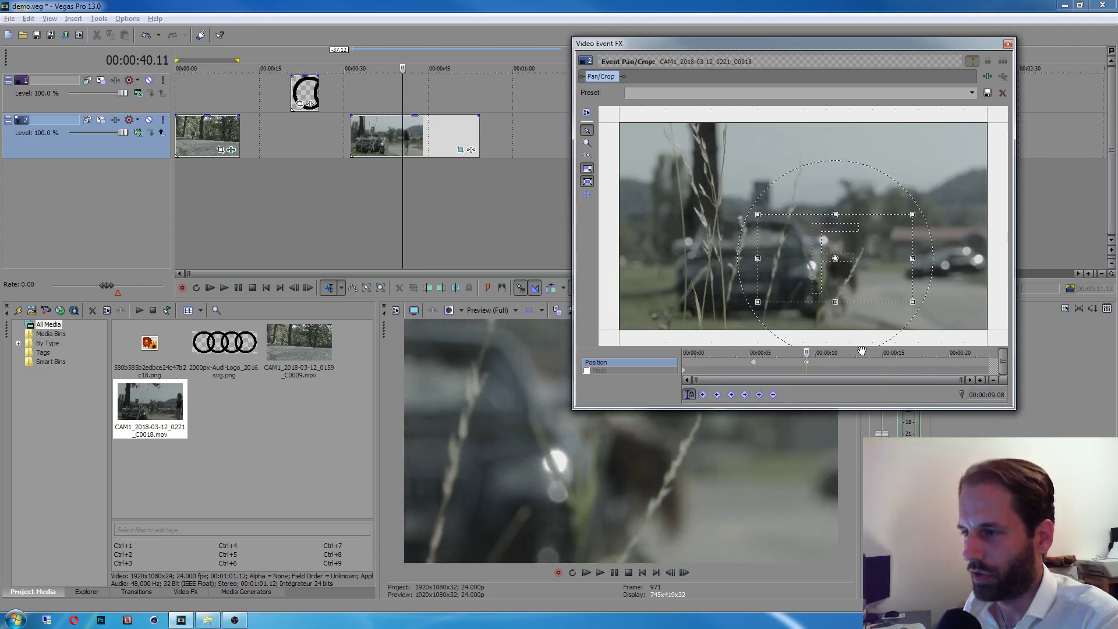
# Shrink the crop frame at the 5-second keyframe and place it over the parked car, within the picture's edge.
pyautogui.click(755, 362)
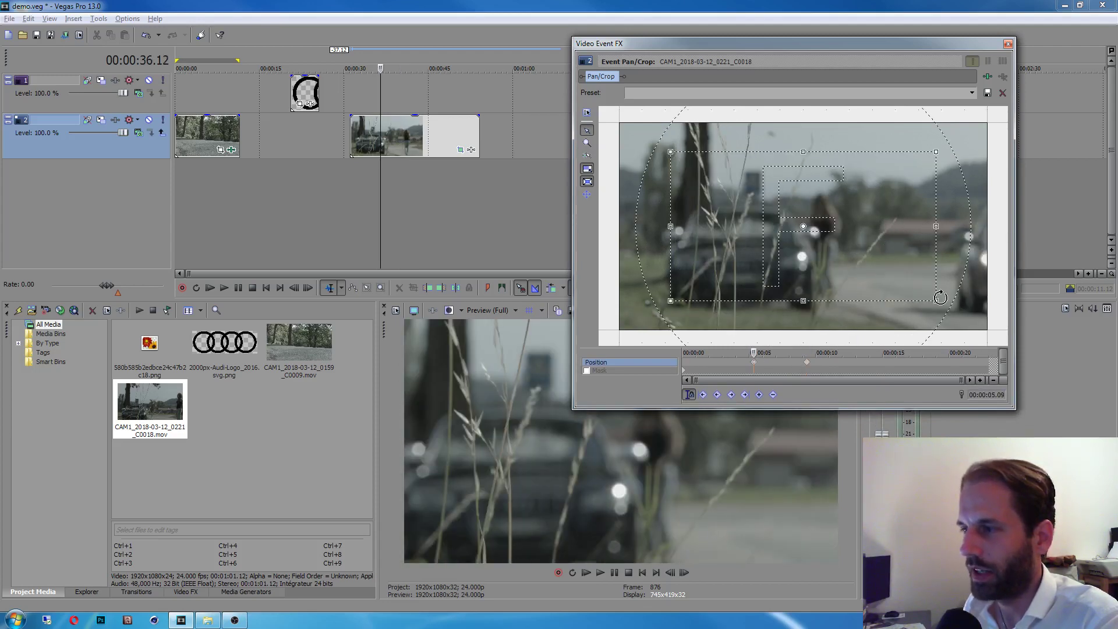
pyautogui.moveTo(935, 301); pyautogui.dragTo(741, 277)
pyautogui.moveTo(747, 340); pyautogui.dragTo(739, 341)
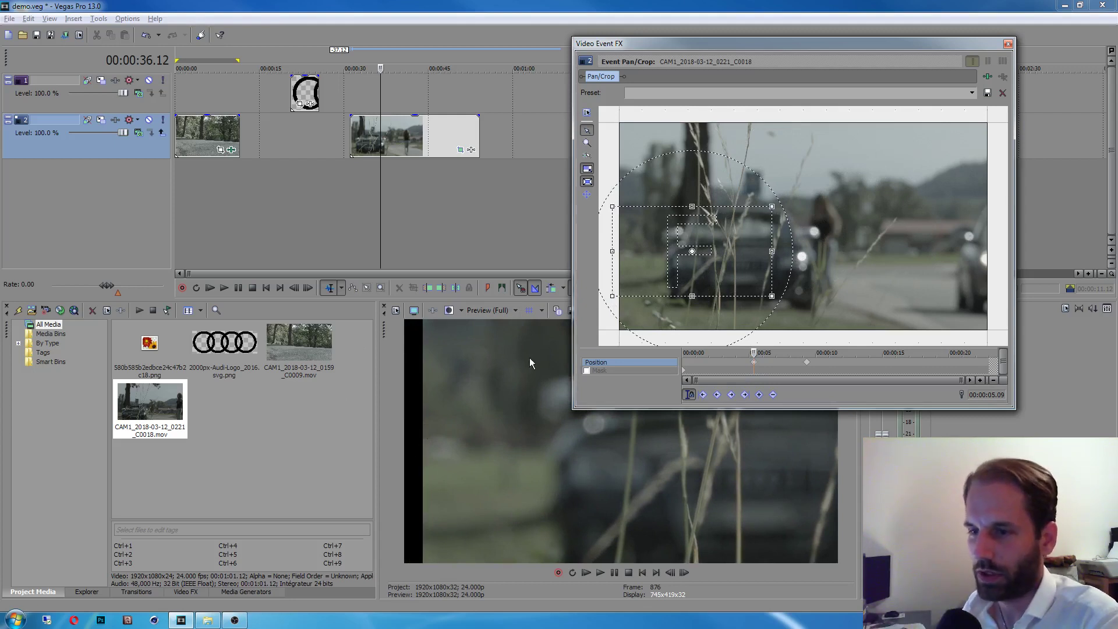
pyautogui.moveTo(648, 288); pyautogui.dragTo(664, 290)
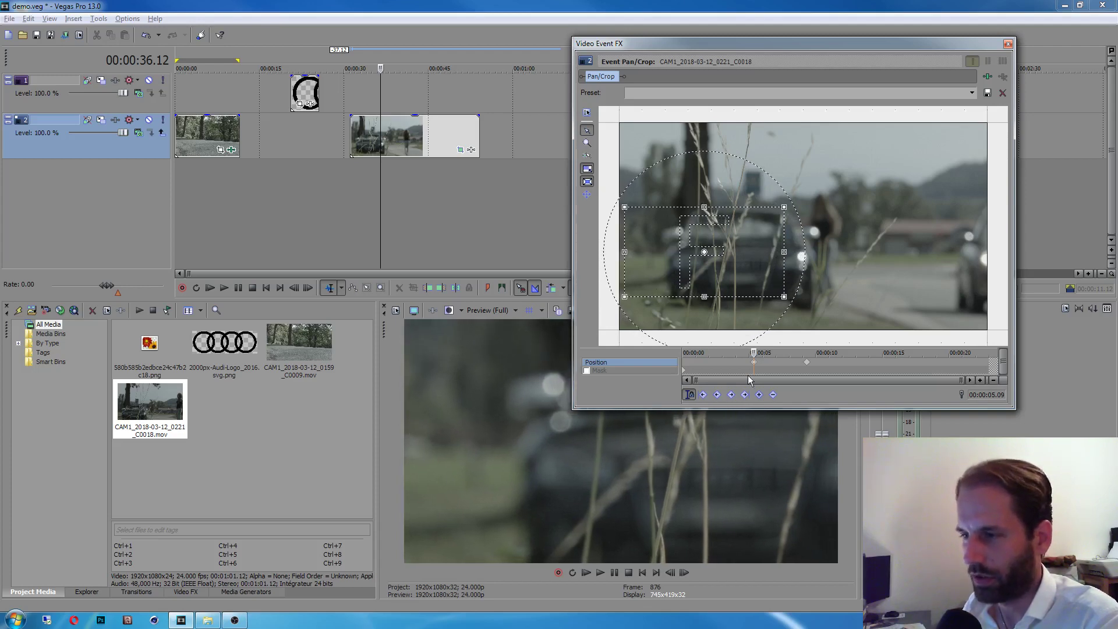
# Preview the animated crop at several points along the clip and close the Pan/Crop window.
pyautogui.moveTo(754, 352); pyautogui.dragTo(806, 355)
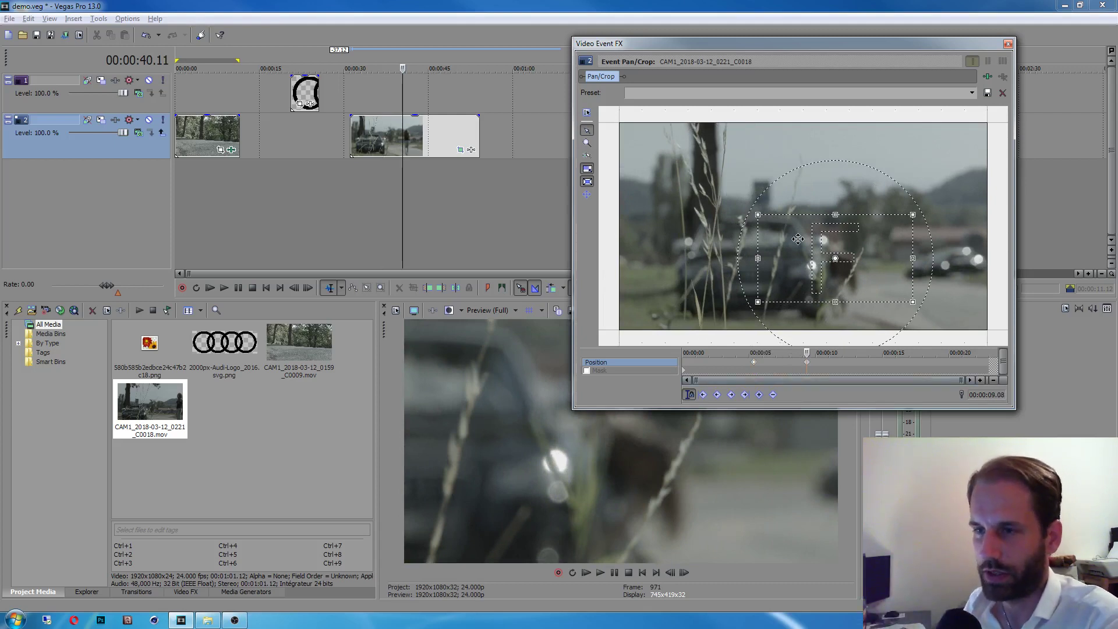
pyautogui.click(447, 176)
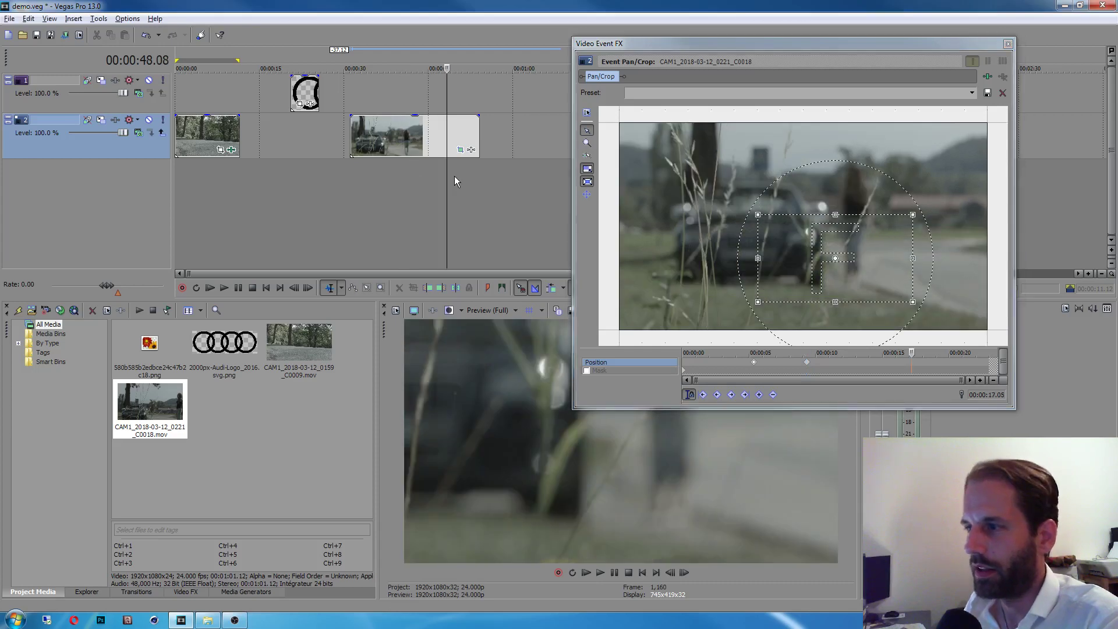
pyautogui.click(389, 173)
pyautogui.click(376, 176)
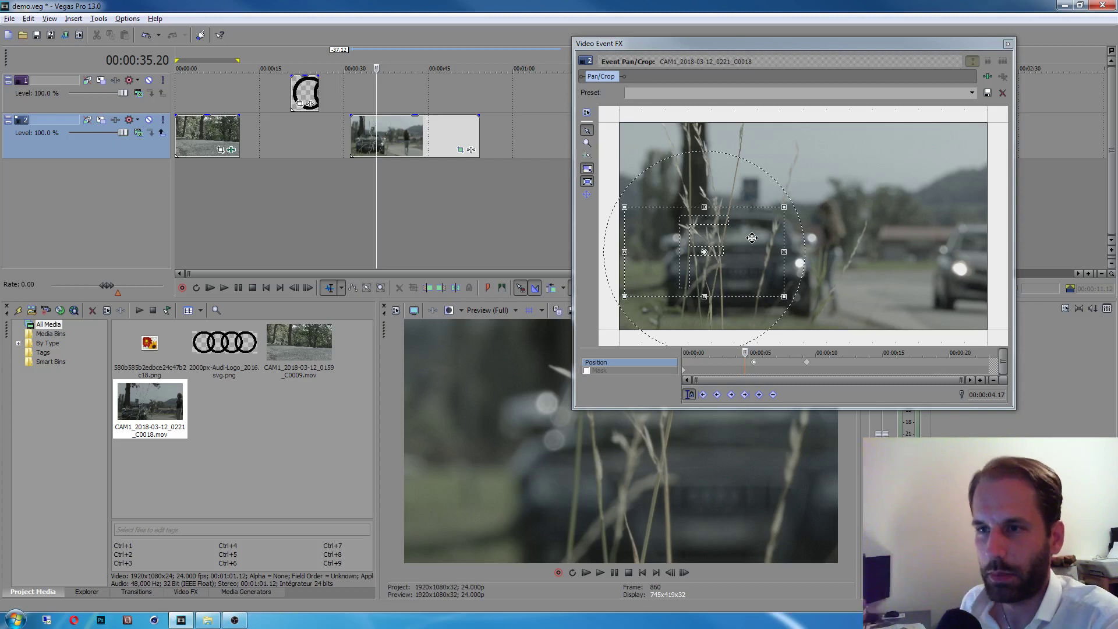
pyautogui.click(1008, 45)
# Reopen Event Pan/Crop for the second clip and restore the crop frame to the full picture.
pyautogui.click(460, 151)
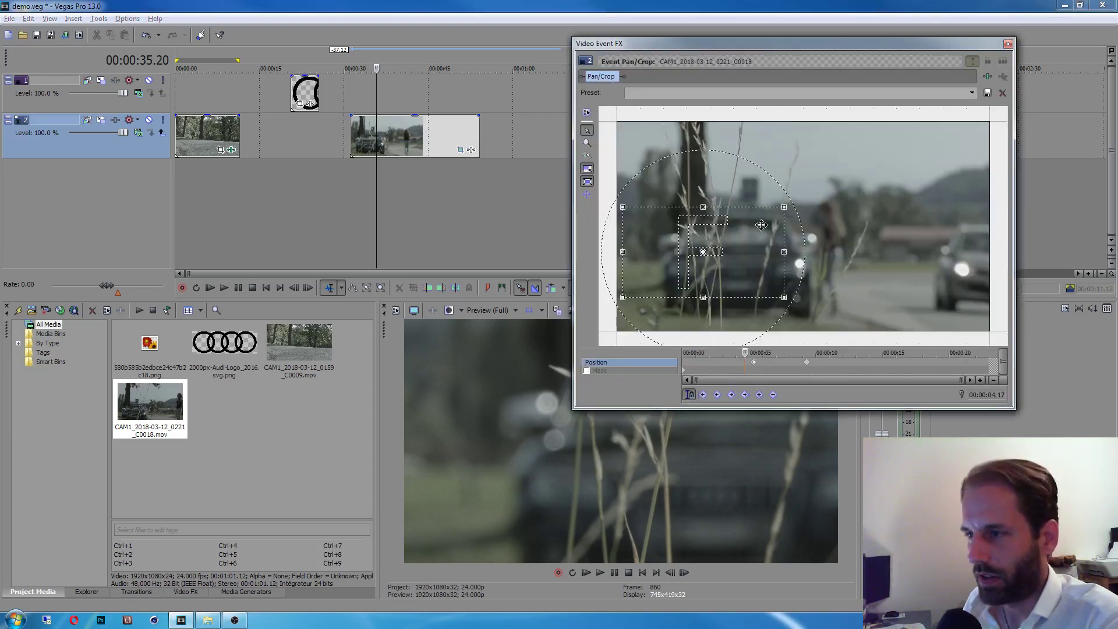
pyautogui.rightClick(748, 274)
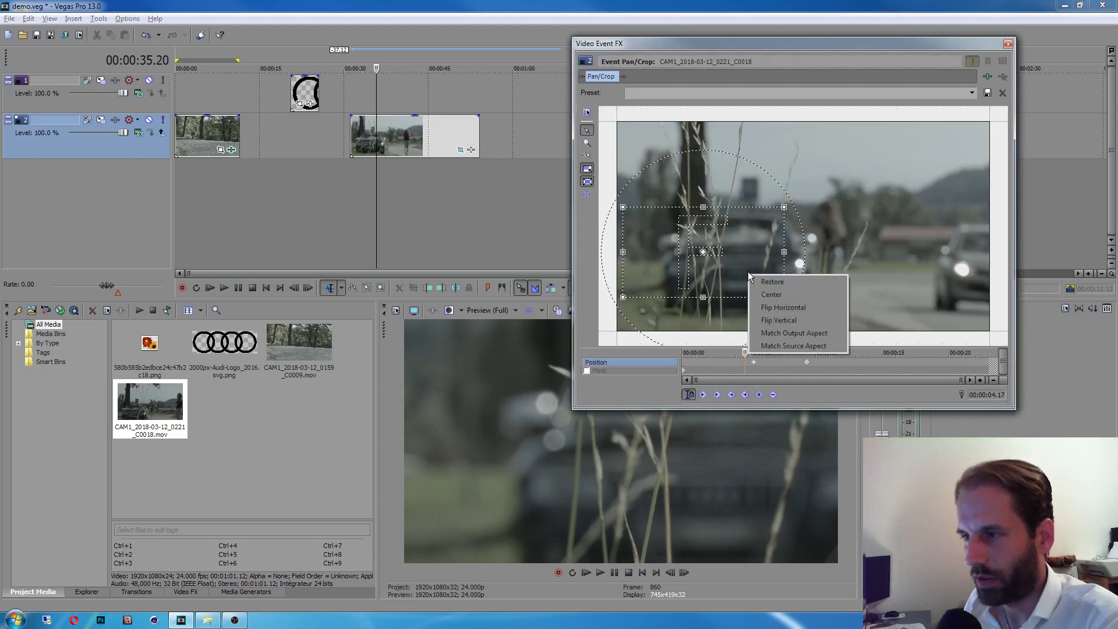
pyautogui.click(780, 284)
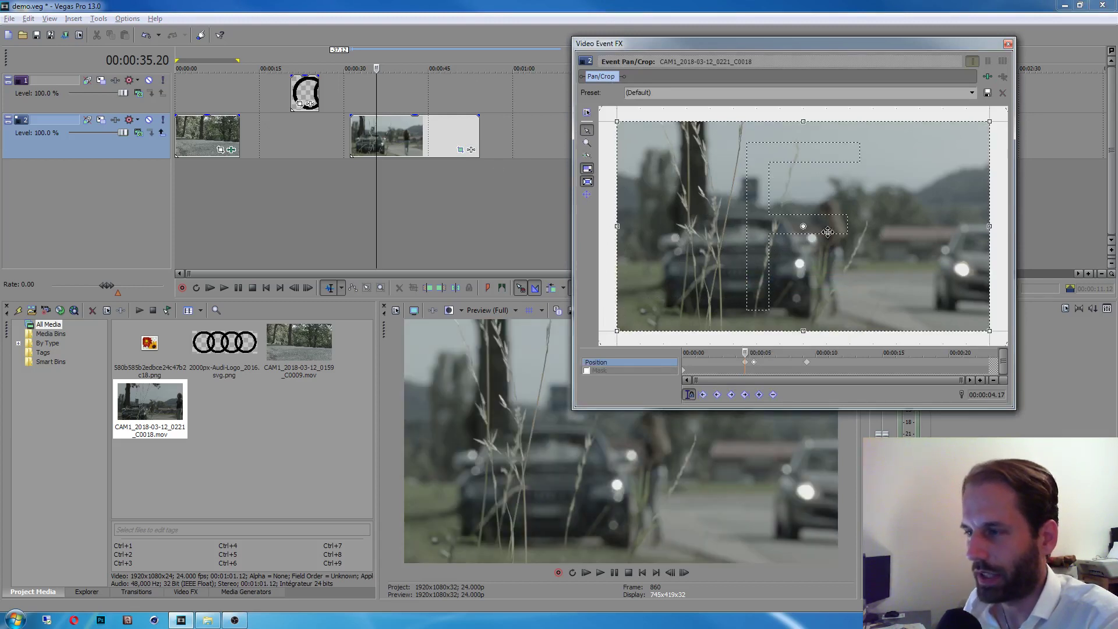
# Delete the crop keyframes at about 5 and 9 seconds and close the Pan/Crop window.
pyautogui.rightClick(754, 365)
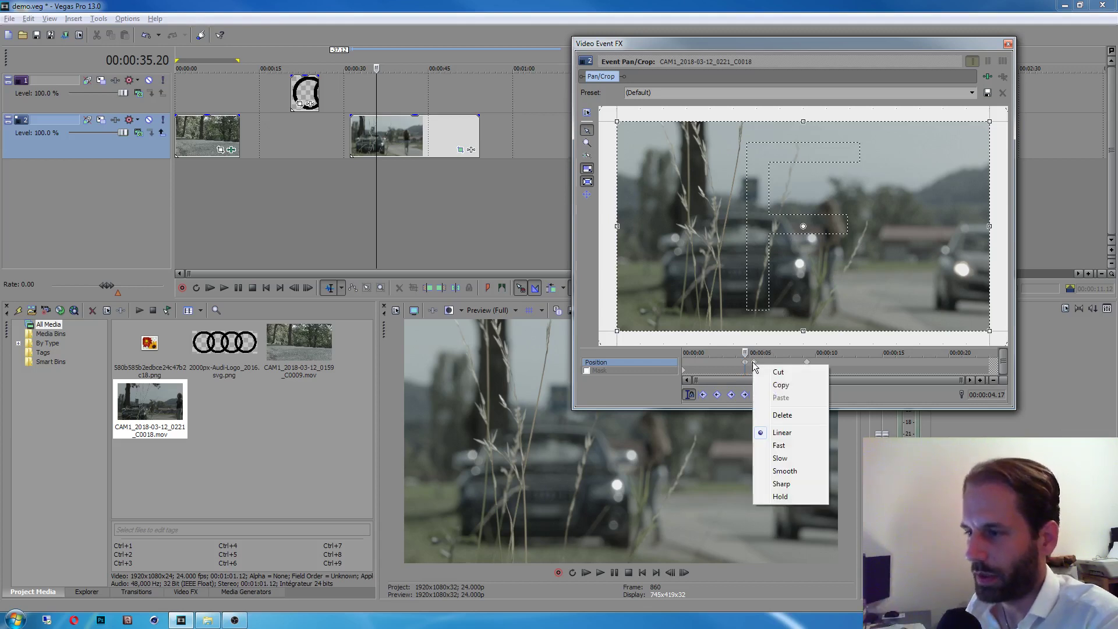
pyautogui.click(783, 414)
pyautogui.click(807, 362)
pyautogui.rightClick(807, 362)
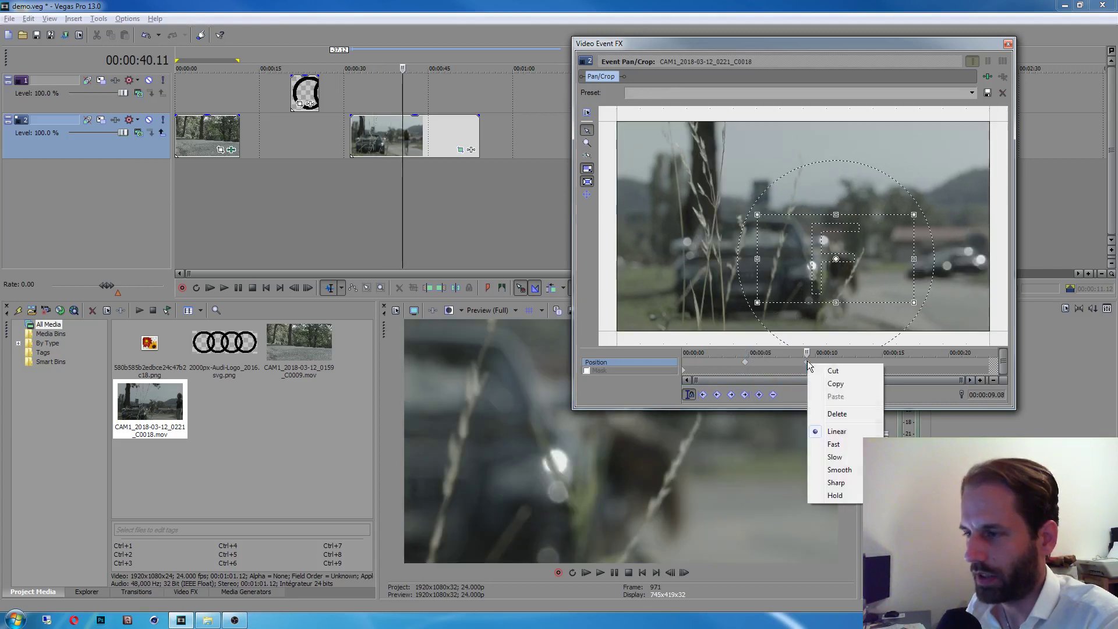
pyautogui.click(841, 414)
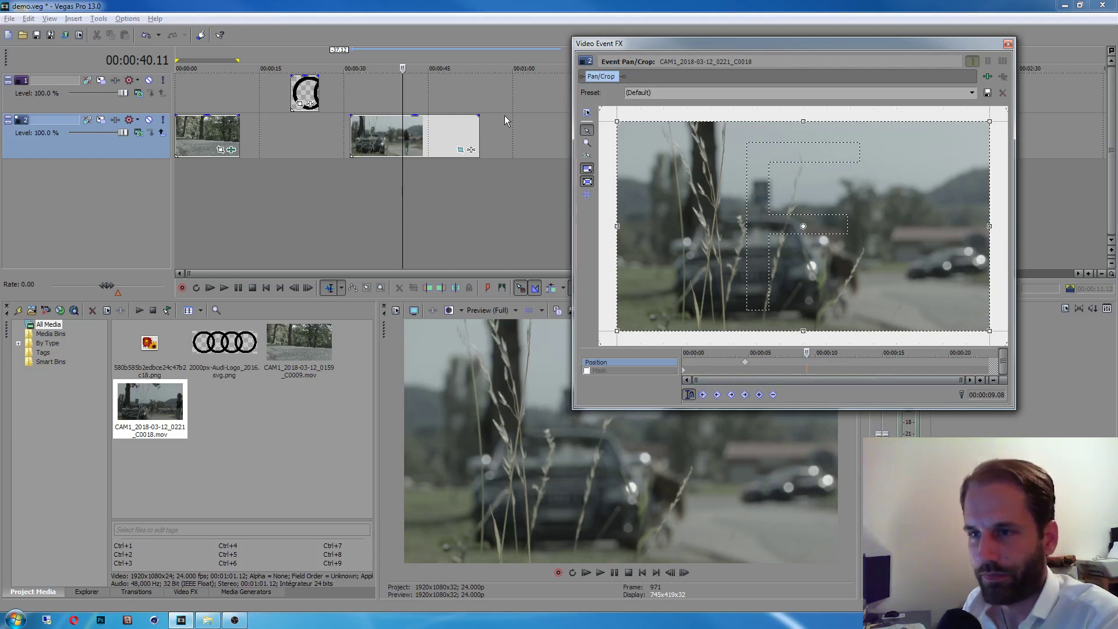
pyautogui.click(1007, 44)
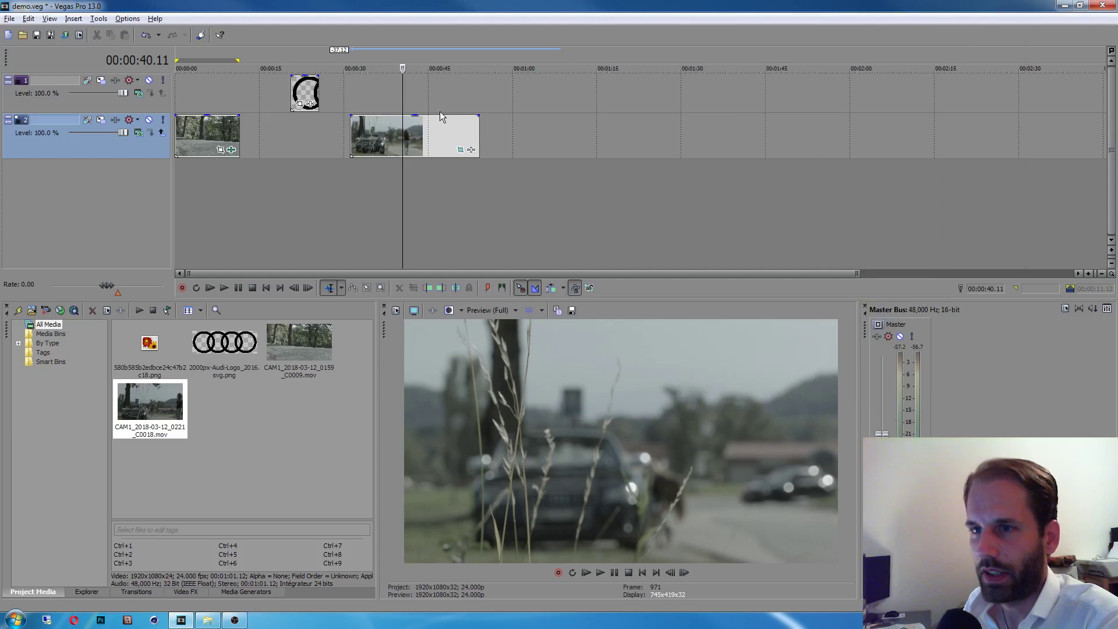
# Open Track Motion for track 2 and place its window so that the video preview stays visible.
pyautogui.click(101, 120)
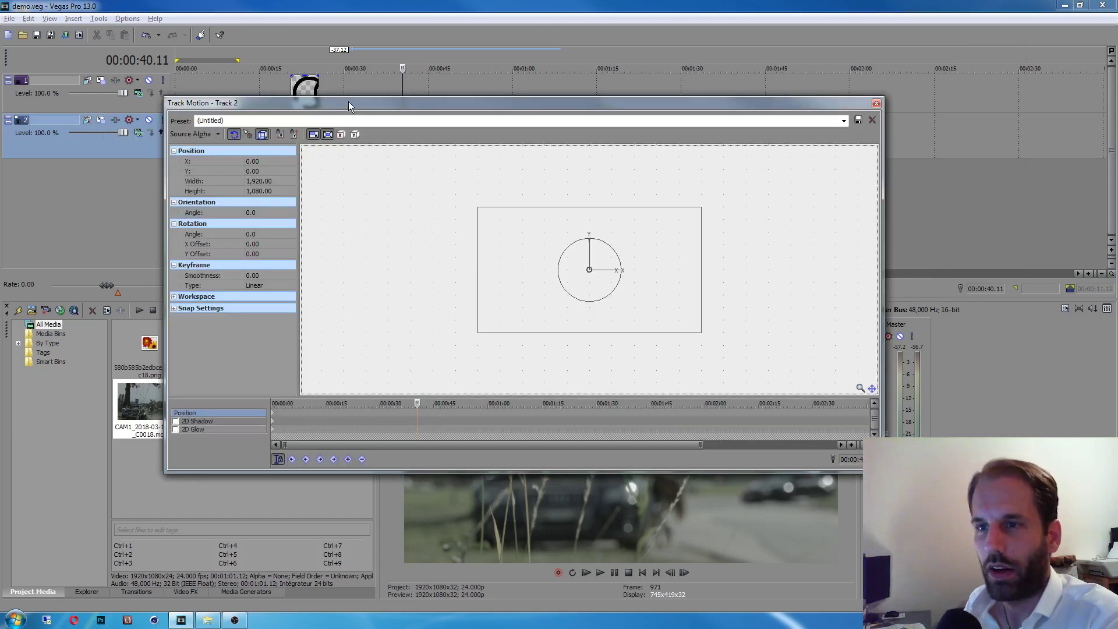
pyautogui.moveTo(348, 102); pyautogui.dragTo(447, 171)
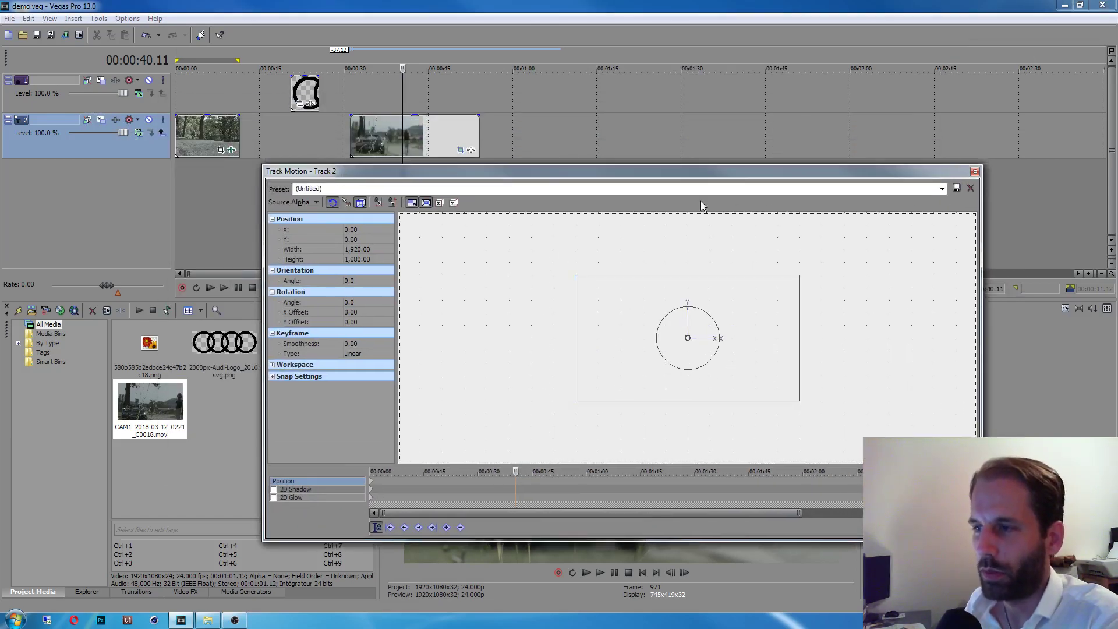
pyautogui.moveTo(693, 173); pyautogui.dragTo(822, 47)
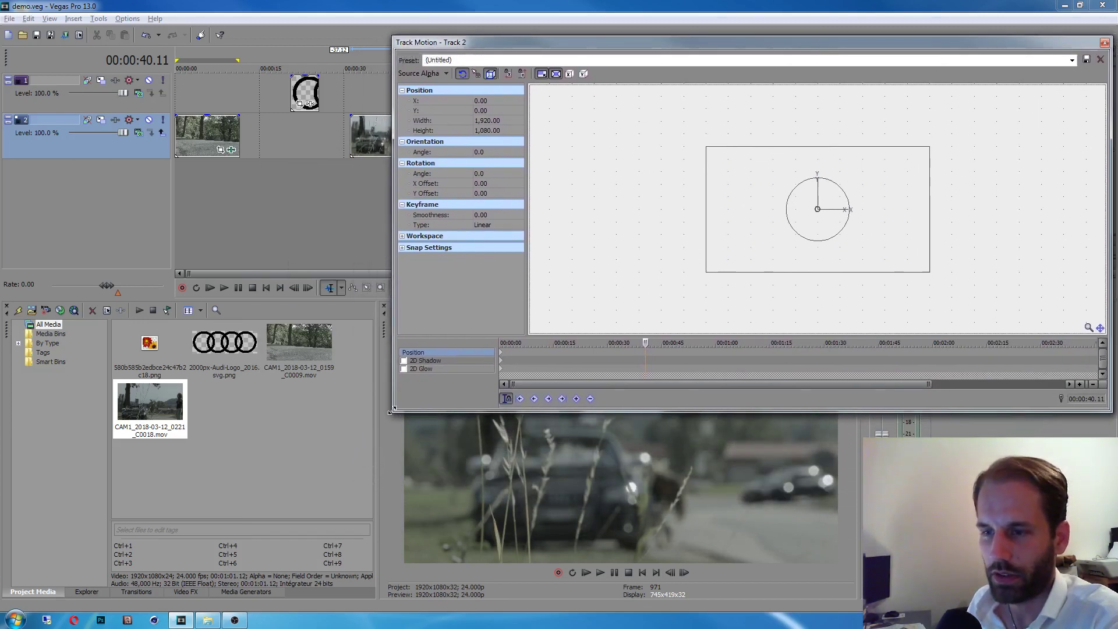
# Shrink and reposition the Track Motion window clear of the preview, and shift track 2's frame to about X 166, Y -14 at 00:00:40.11.
pyautogui.moveTo(391, 410); pyautogui.dragTo(428, 332)
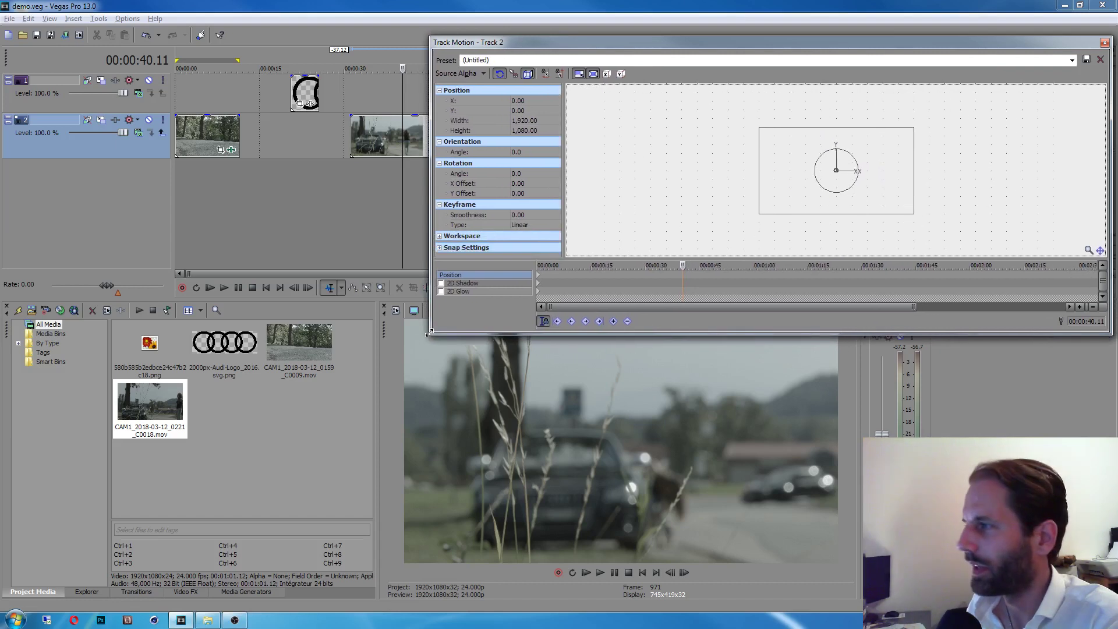
pyautogui.moveTo(714, 43); pyautogui.dragTo(621, 43)
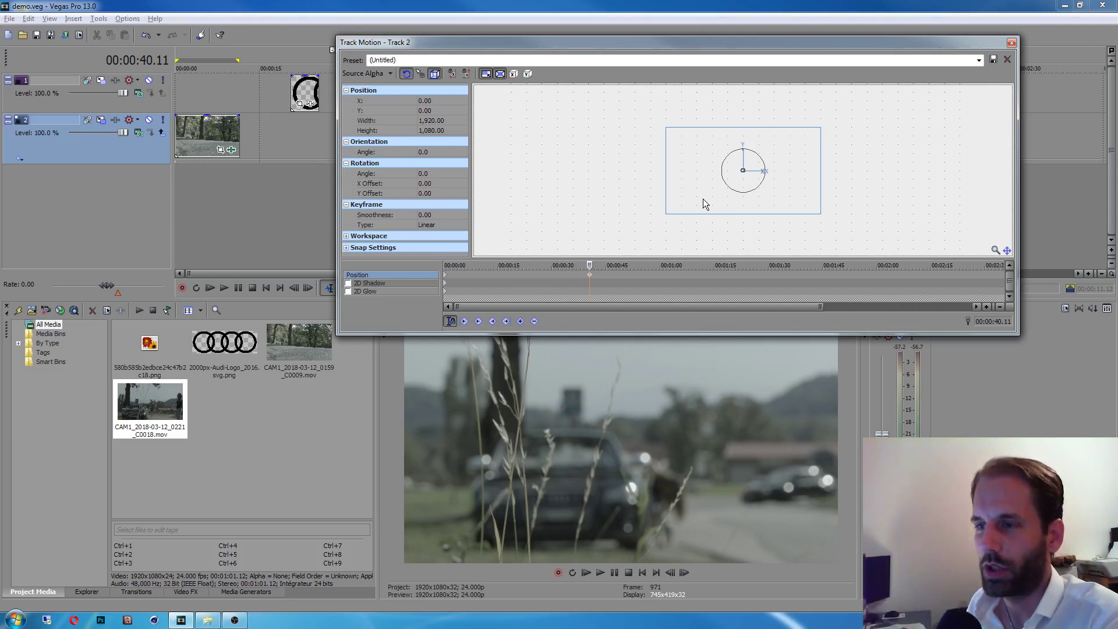
pyautogui.moveTo(703, 198)
pyautogui.mouseDown()
pyautogui.moveTo(679, 214)
pyautogui.moveTo(834, 185)
pyautogui.moveTo(641, 189)
pyautogui.moveTo(736, 236)
pyautogui.moveTo(698, 217)
pyautogui.mouseUp()
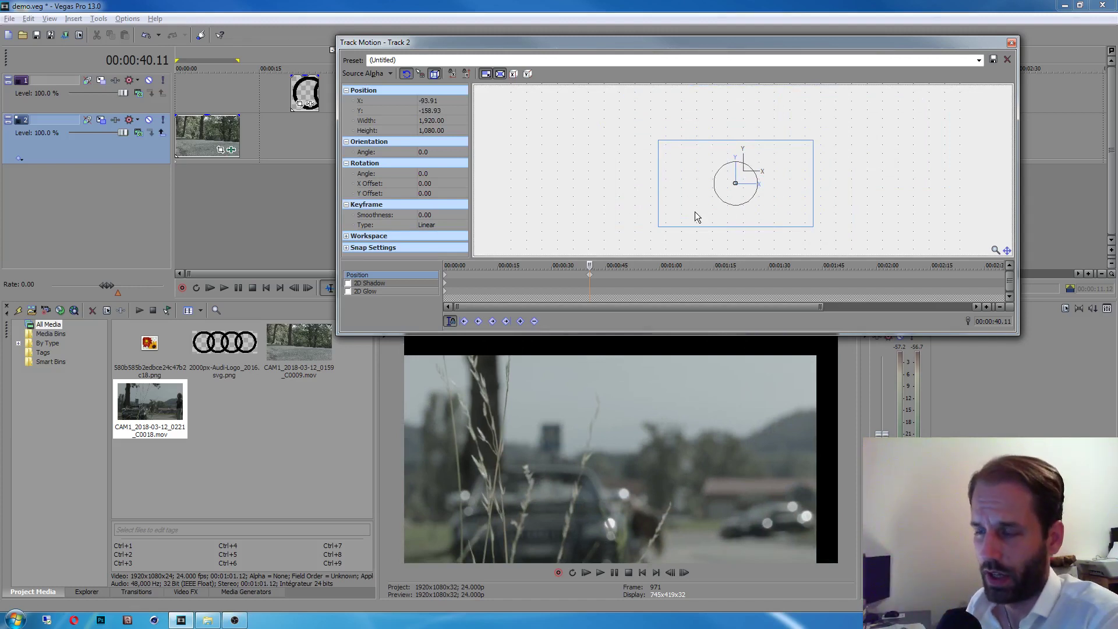
pyautogui.moveTo(694, 211); pyautogui.dragTo(724, 176)
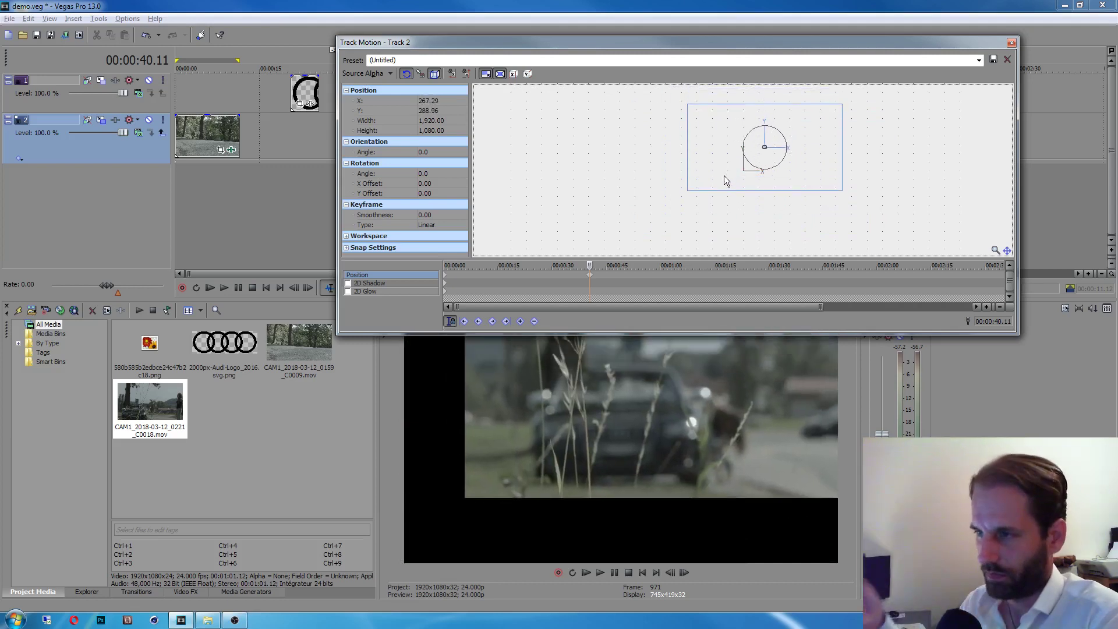
pyautogui.moveTo(729, 174); pyautogui.dragTo(720, 199)
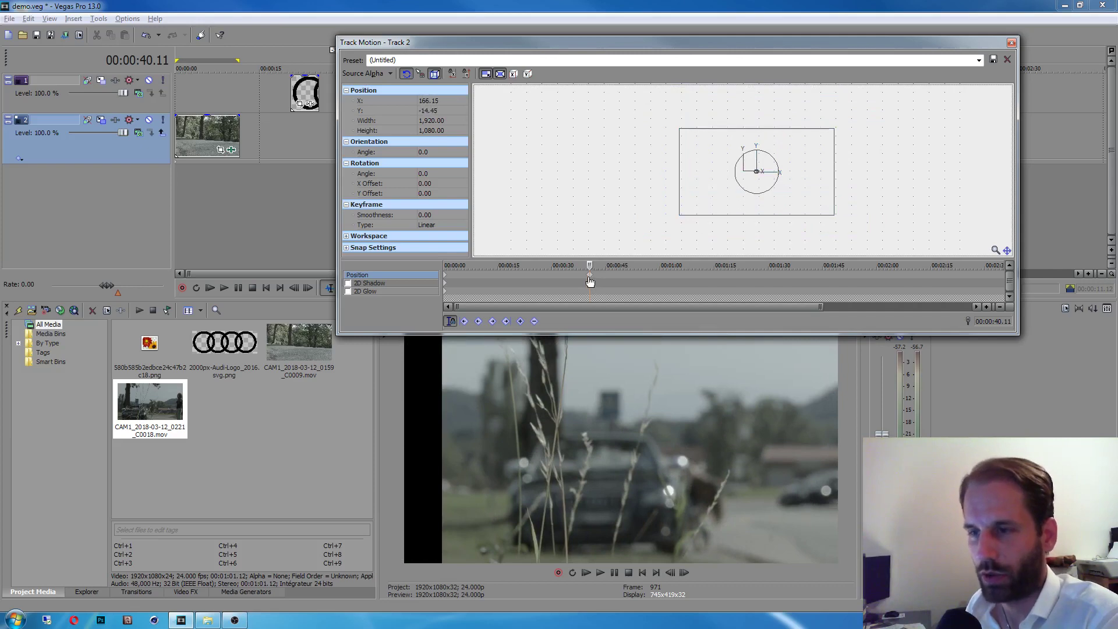
# Create a second keyframe with the frame at about X -22, Y 101, and retime it to about 47 seconds.
pyautogui.moveTo(590, 266)
pyautogui.mouseDown()
pyautogui.moveTo(622, 267)
pyautogui.moveTo(548, 267)
pyautogui.moveTo(594, 266)
pyautogui.mouseUp()
pyautogui.moveTo(715, 160); pyautogui.dragTo(697, 179)
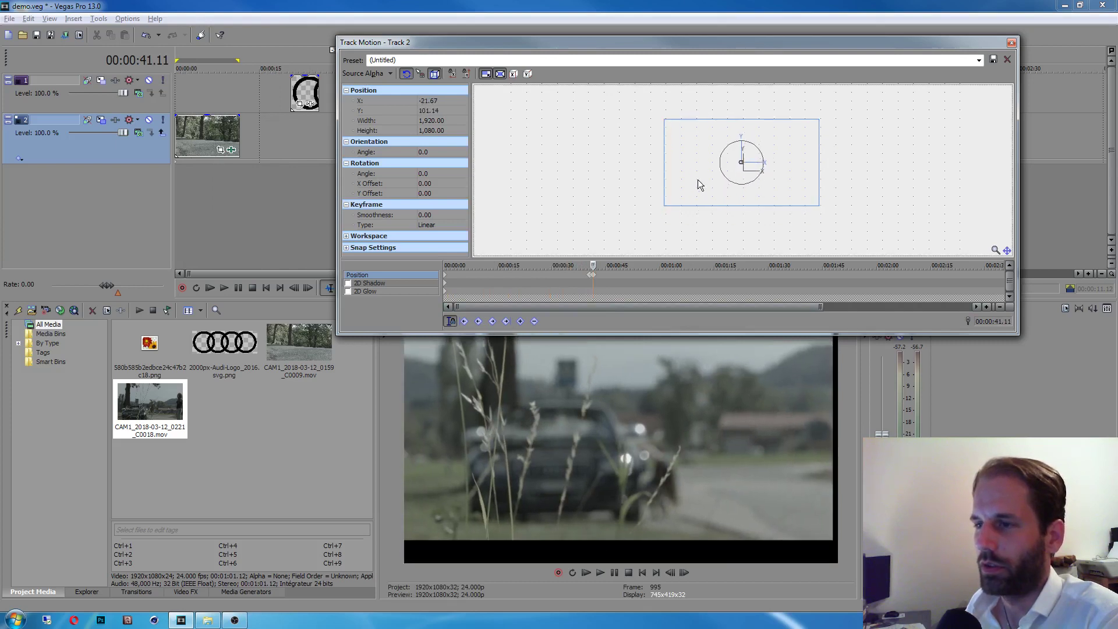
pyautogui.moveTo(592, 274); pyautogui.dragTo(616, 272)
pyautogui.click(588, 267)
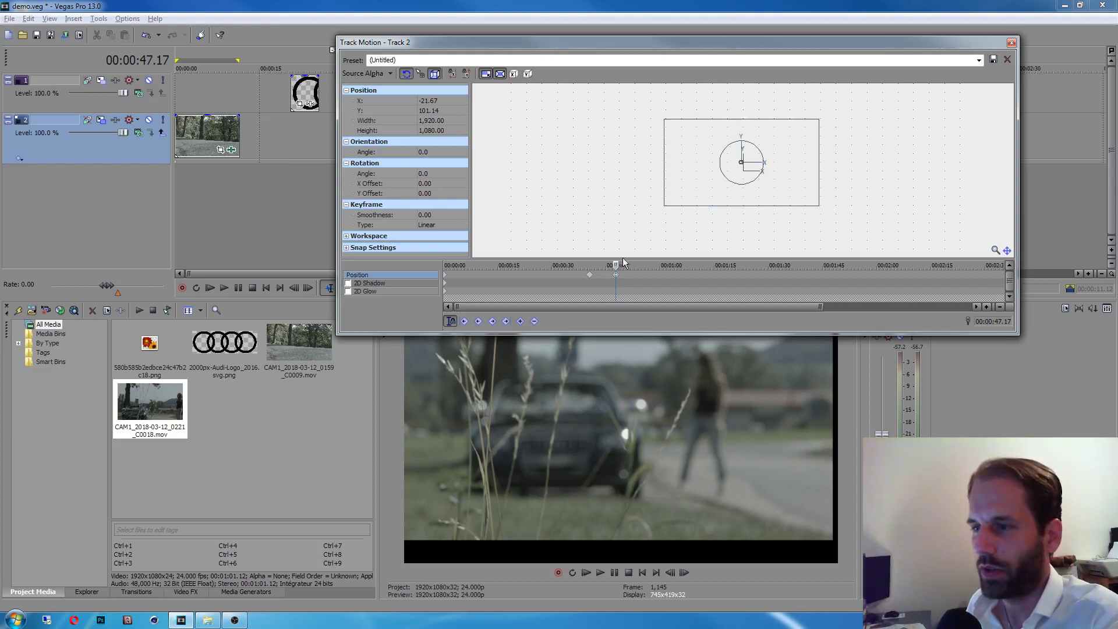
# At the keyframe near 47 seconds, enlarge the frame to about 3,624 × 2,038 and place it at about X 636, Y 51.
pyautogui.moveTo(660, 205); pyautogui.dragTo(609, 237)
pyautogui.moveTo(684, 213); pyautogui.dragTo(763, 217)
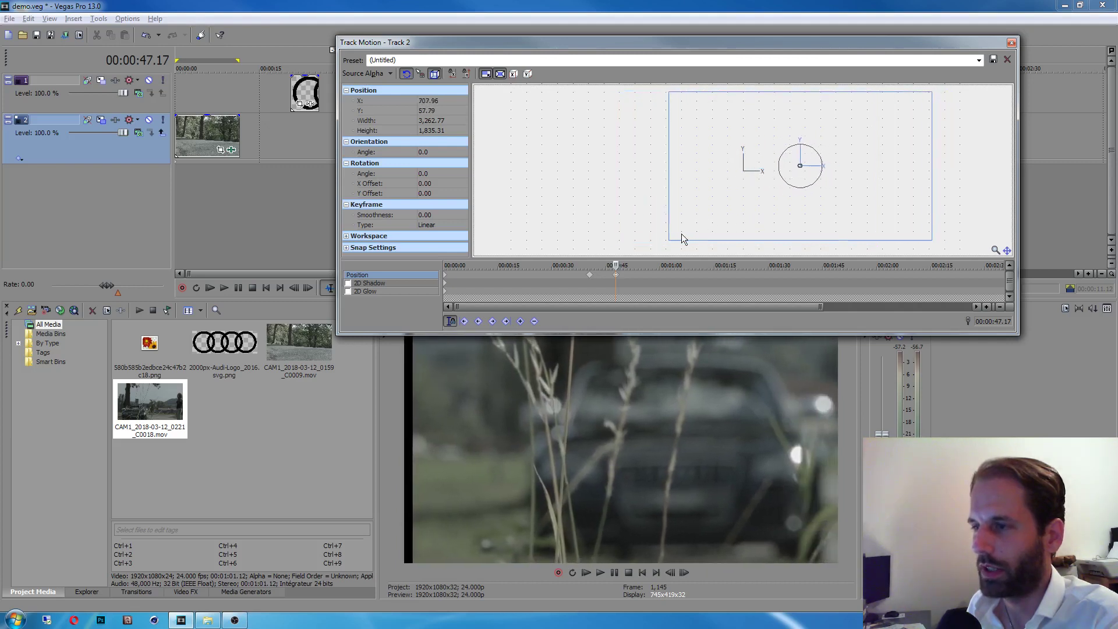
pyautogui.moveTo(687, 239); pyautogui.dragTo(654, 250)
pyautogui.moveTo(731, 215); pyautogui.dragTo(727, 216)
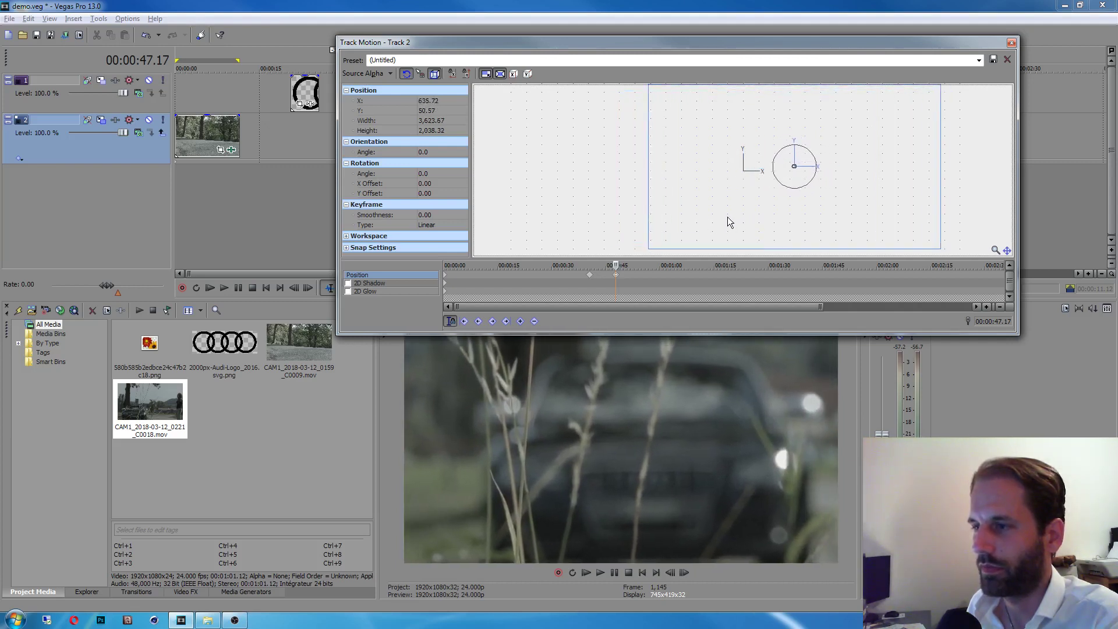
# Enlarge the frame at the 40-second keyframe to about 3,442 × 1,936, and reposition it to about X -279, Y 83 at 00:00:47.21.
pyautogui.click(590, 276)
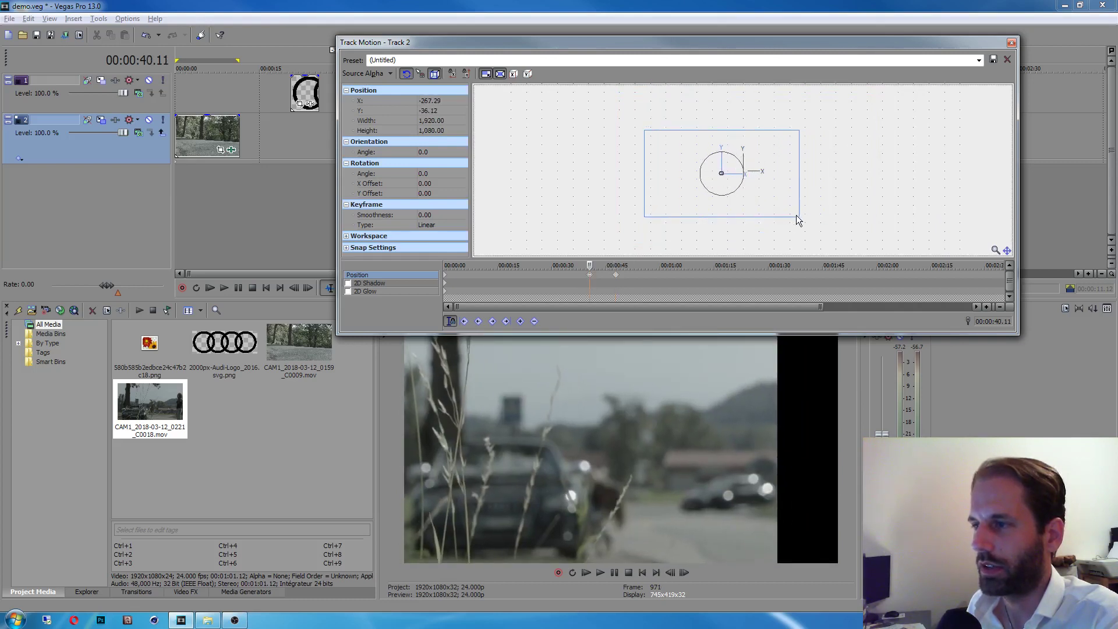
pyautogui.moveTo(798, 216); pyautogui.dragTo(795, 182)
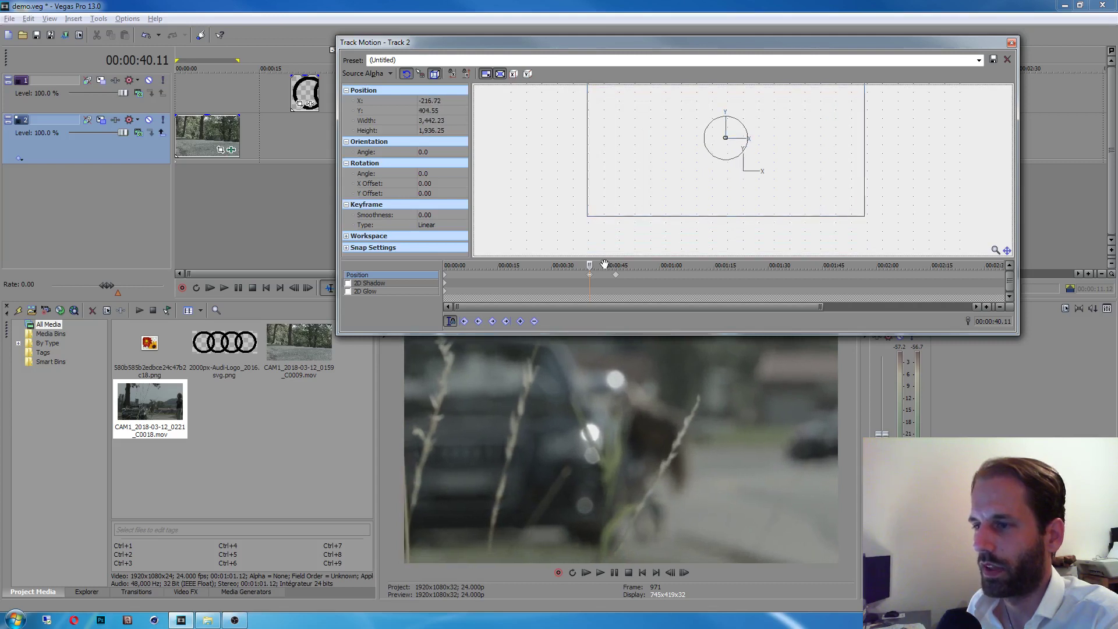
pyautogui.moveTo(589, 266); pyautogui.dragTo(616, 268)
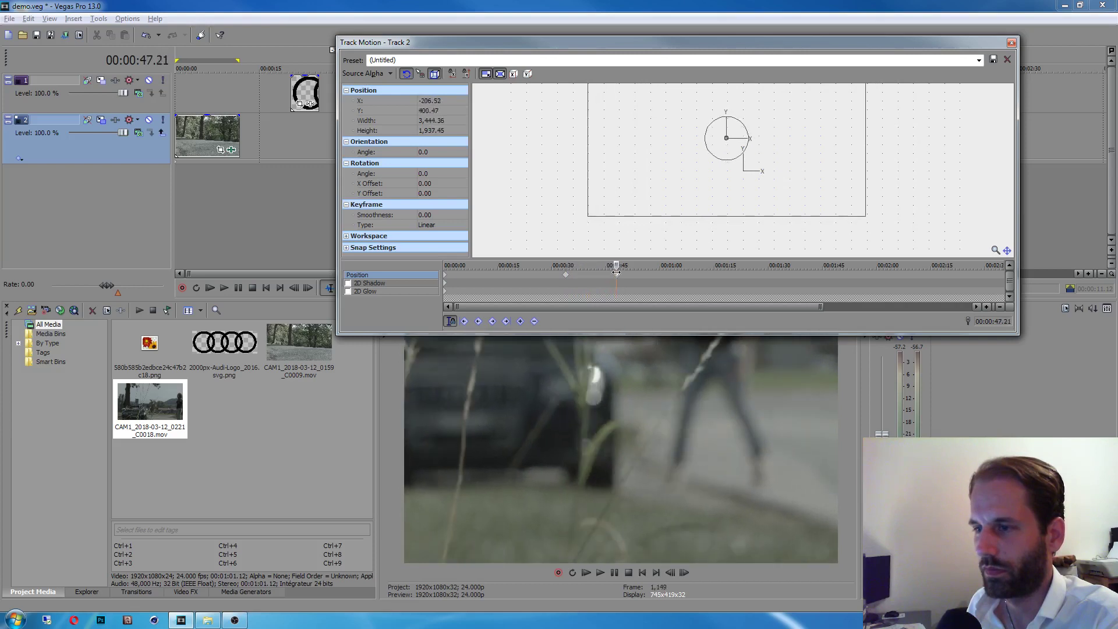
pyautogui.moveTo(642, 191); pyautogui.dragTo(642, 205)
# Go to 00:00:42.10 in the Track Motion timeline and restore the frame's box to its default size and position.
pyautogui.moveTo(612, 266)
pyautogui.mouseDown()
pyautogui.moveTo(582, 268)
pyautogui.moveTo(596, 266)
pyautogui.mouseUp()
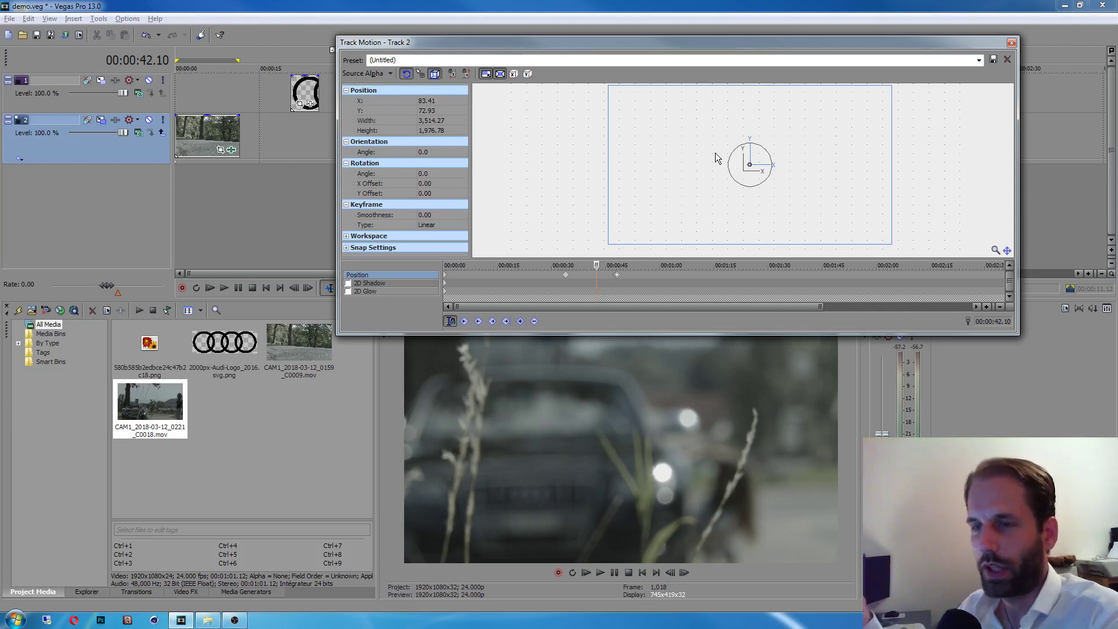
pyautogui.rightClick(743, 207)
pyautogui.click(768, 233)
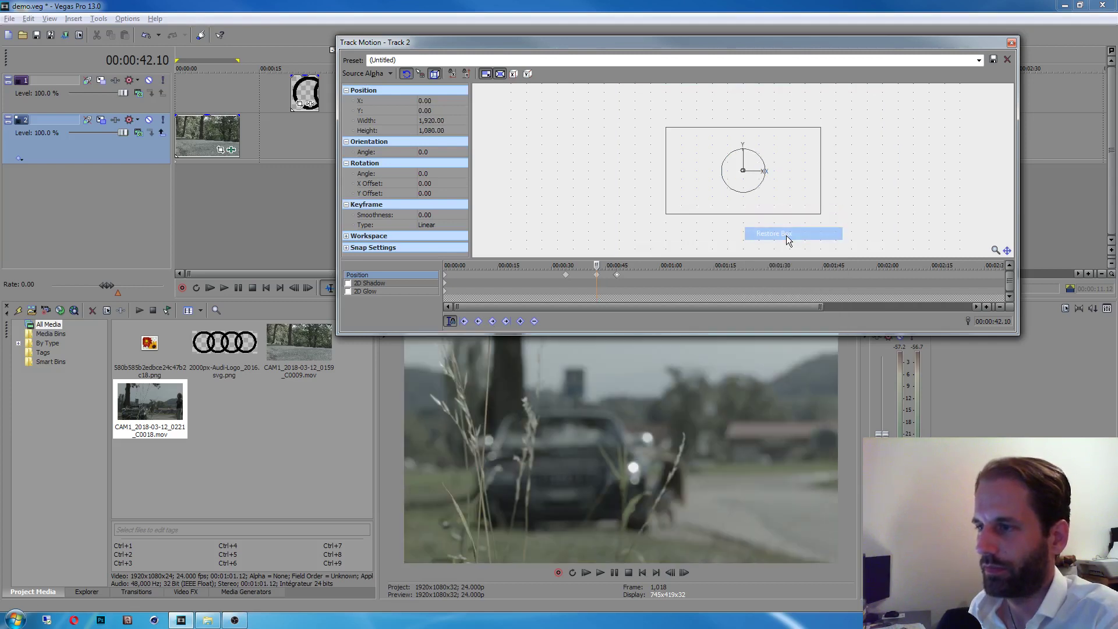
# Delete track 2's motion keyframes at about 47 and 33 seconds and close the Track Motion window.
pyautogui.click(615, 276)
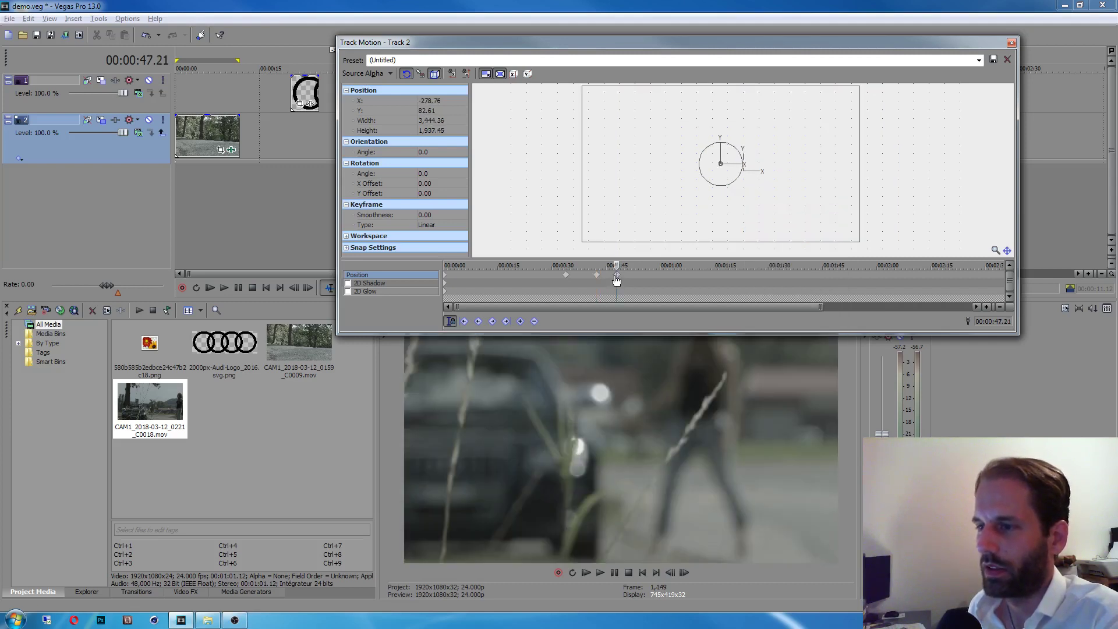
pyautogui.click(565, 275)
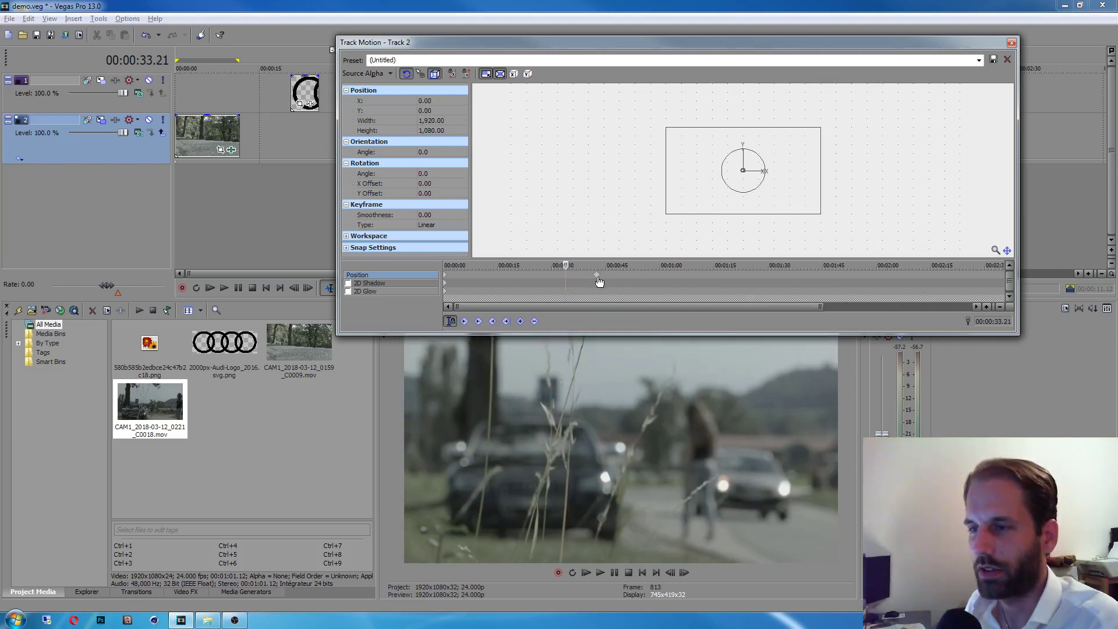
pyautogui.click(597, 276)
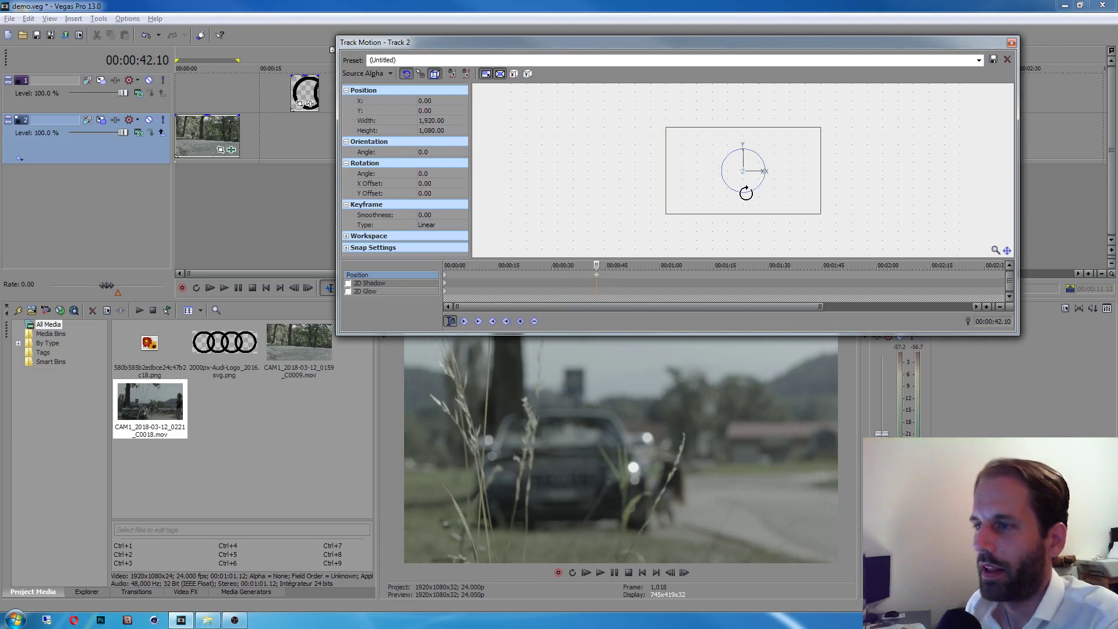
pyautogui.rightClick(715, 197)
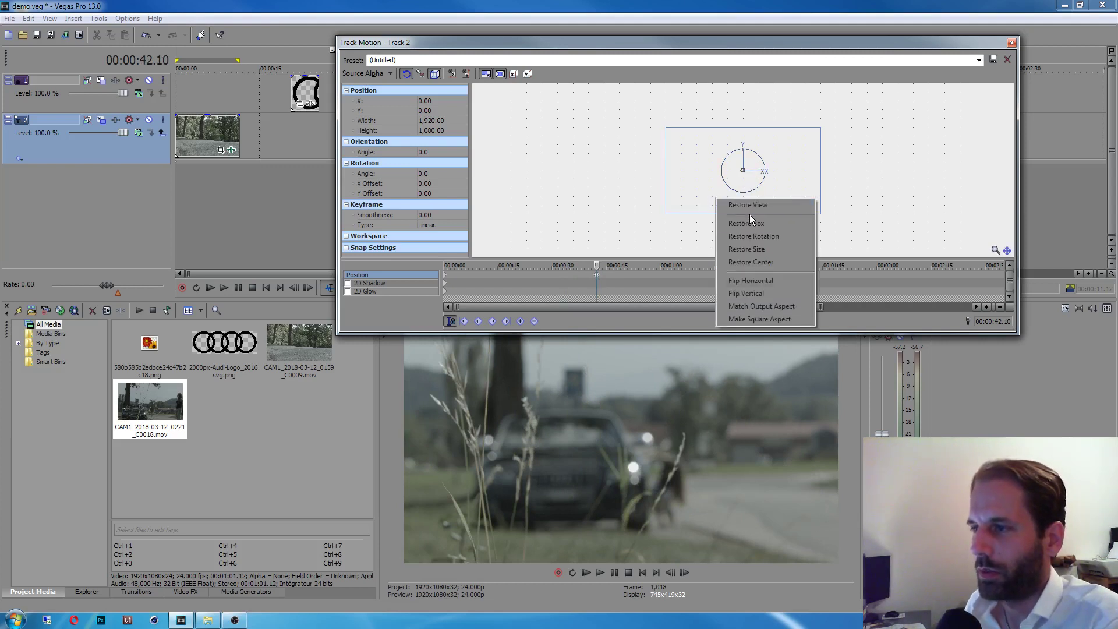
pyautogui.click(570, 198)
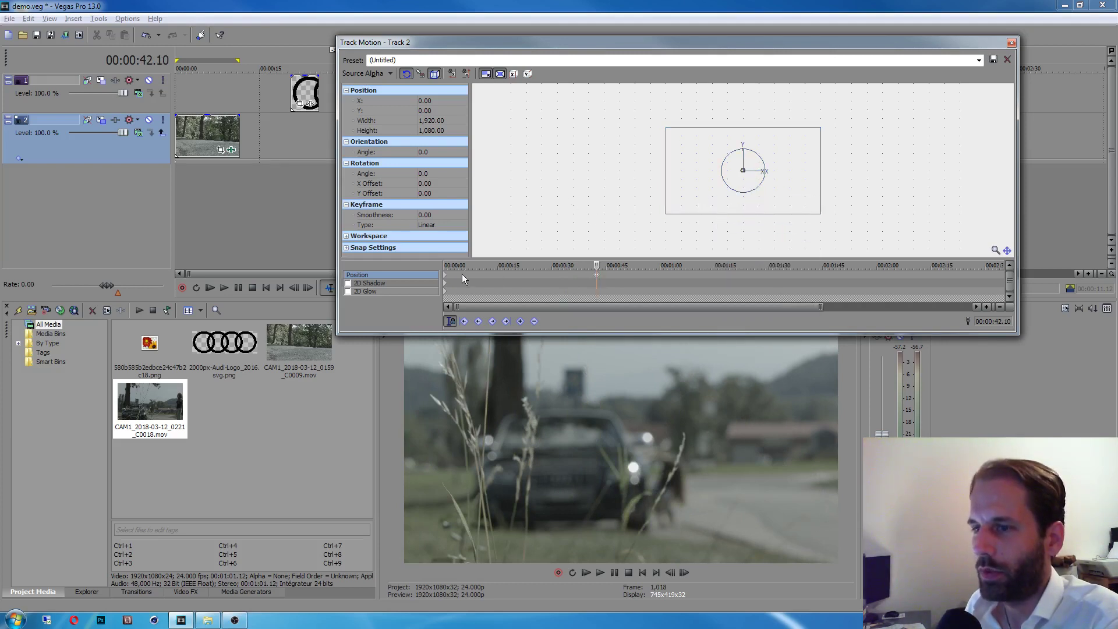
pyautogui.click(1011, 43)
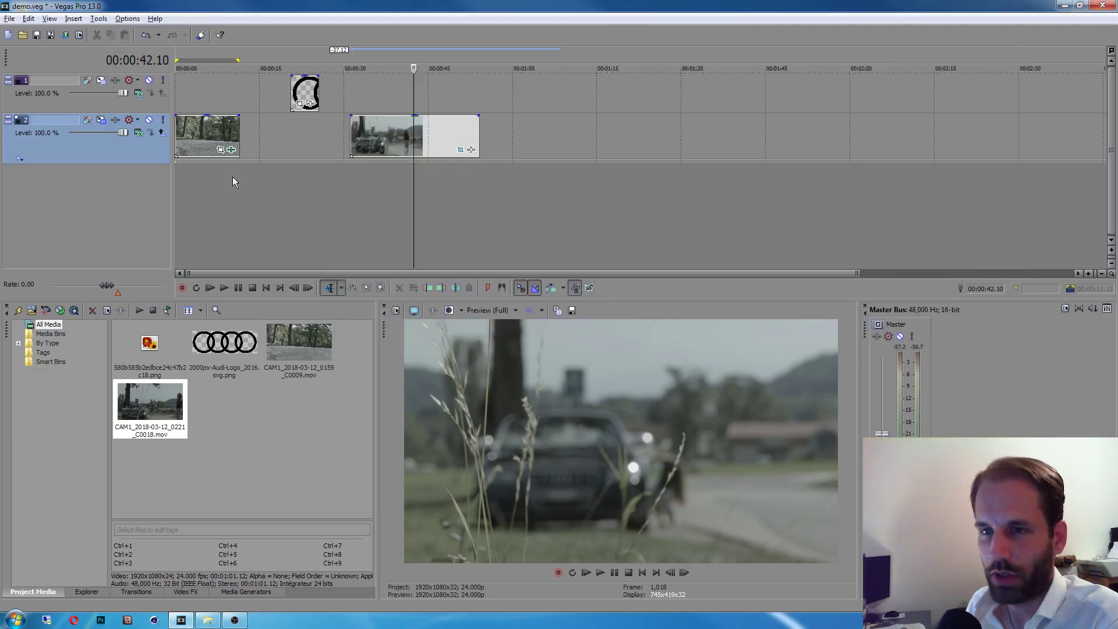
# Place the playhead at 00:00:06.20 and move the Audi logo clip on track 1 over the first video clip.
pyautogui.click(213, 196)
pyautogui.moveTo(304, 91); pyautogui.dragTo(215, 90)
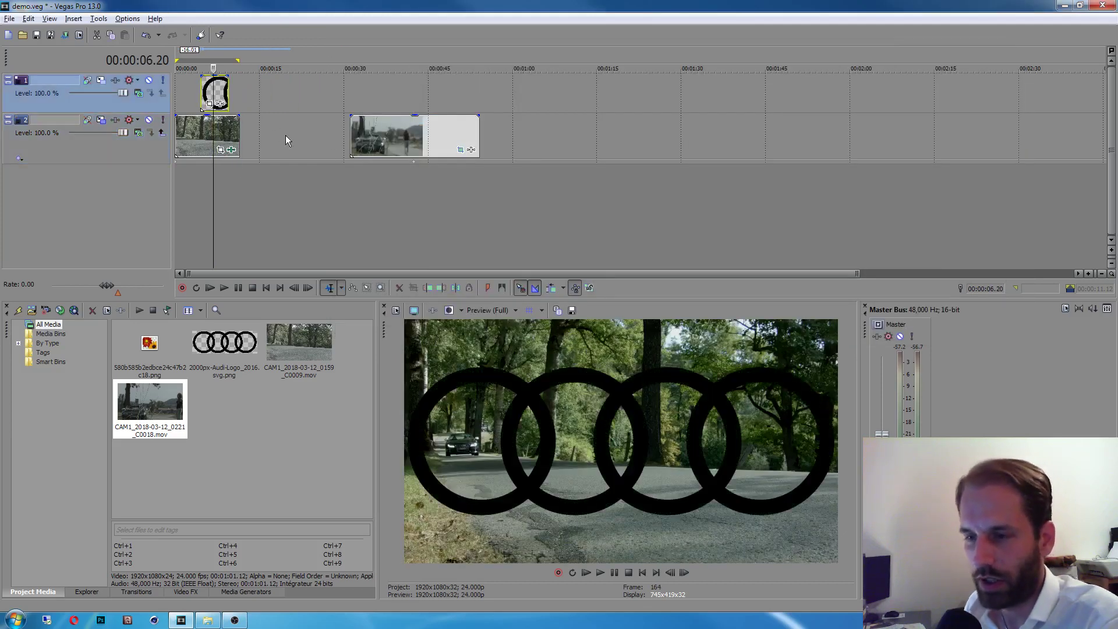
# Open Event Pan/Crop for the Audi logo, enlarge the crop frame so the logo gets smaller, and shift the frame to reposition it.
pyautogui.click(210, 105)
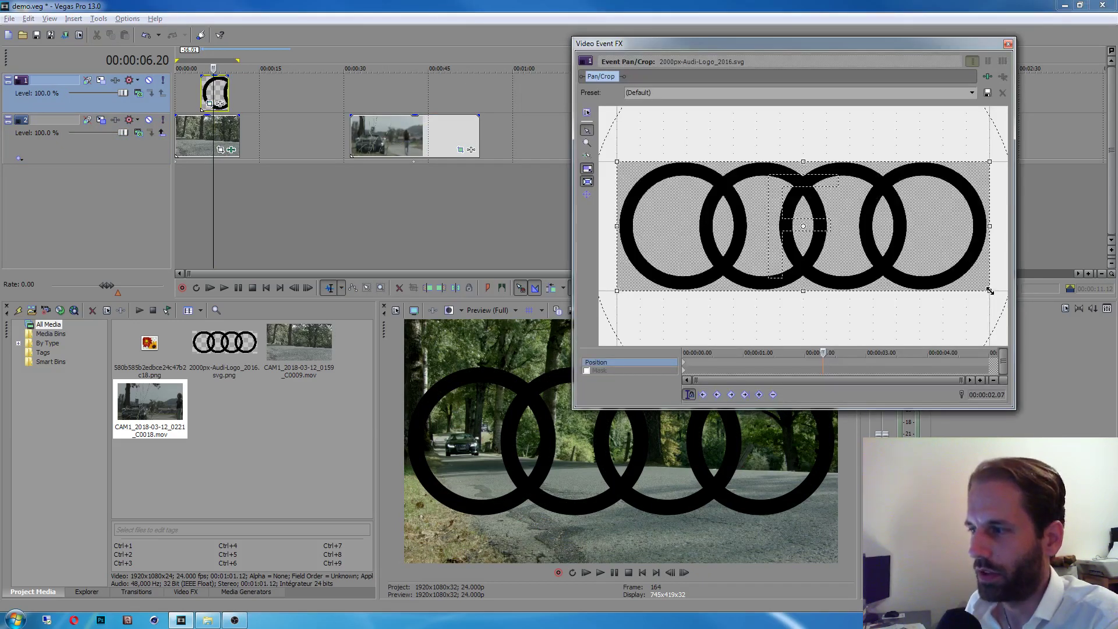
pyautogui.moveTo(989, 290); pyautogui.dragTo(757, 186)
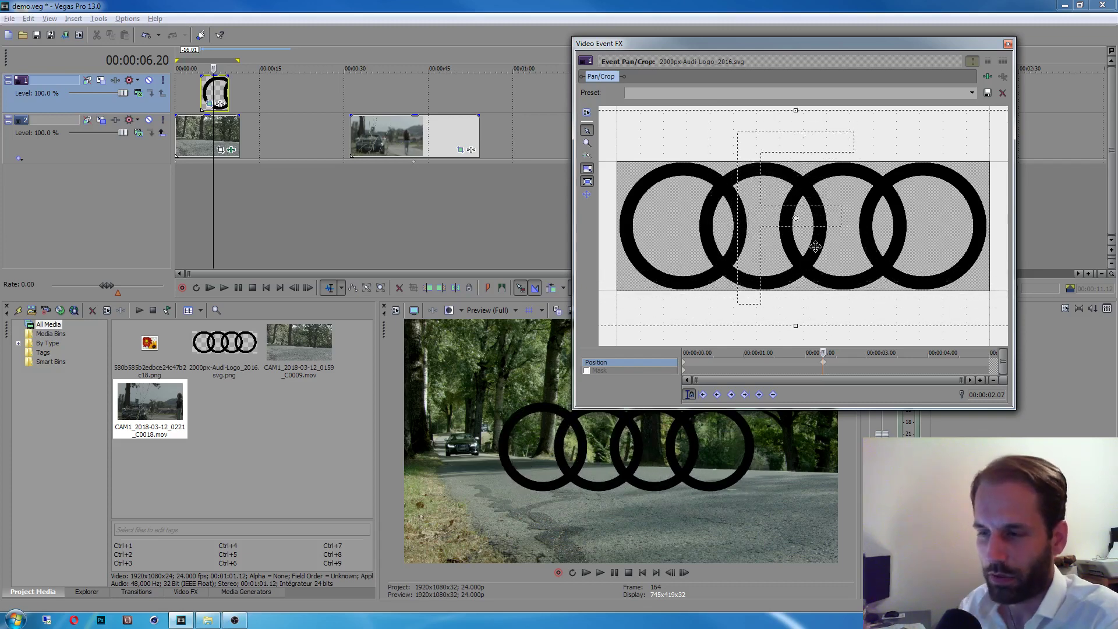
pyautogui.moveTo(815, 246); pyautogui.dragTo(861, 284)
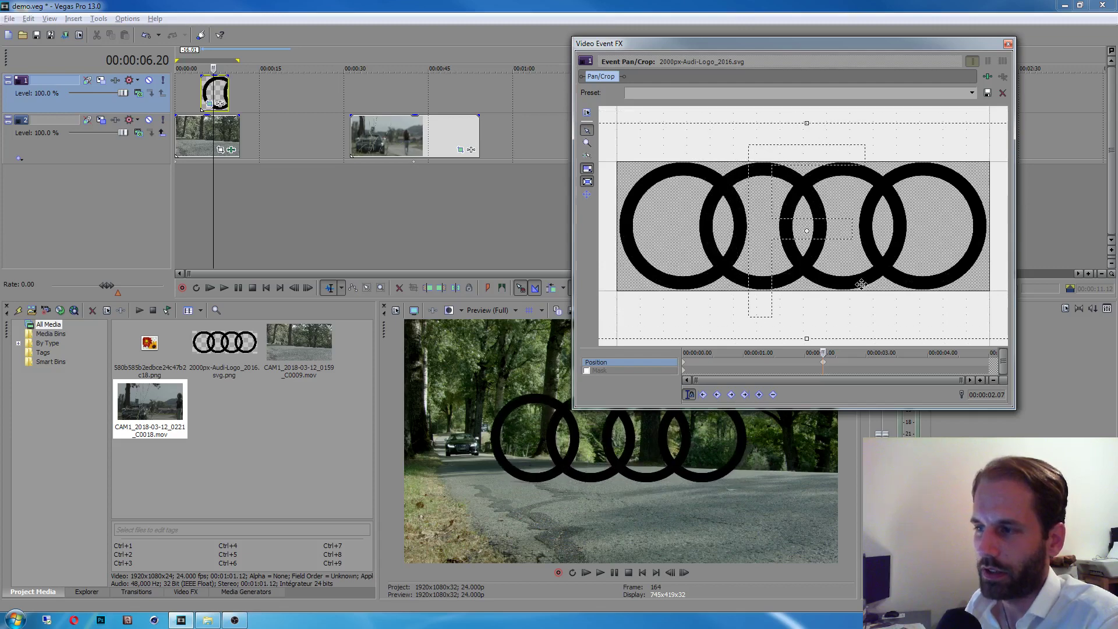
# Restore the Audi logo's crop frame to its default and close the Pan/Crop window.
pyautogui.rightClick(849, 273)
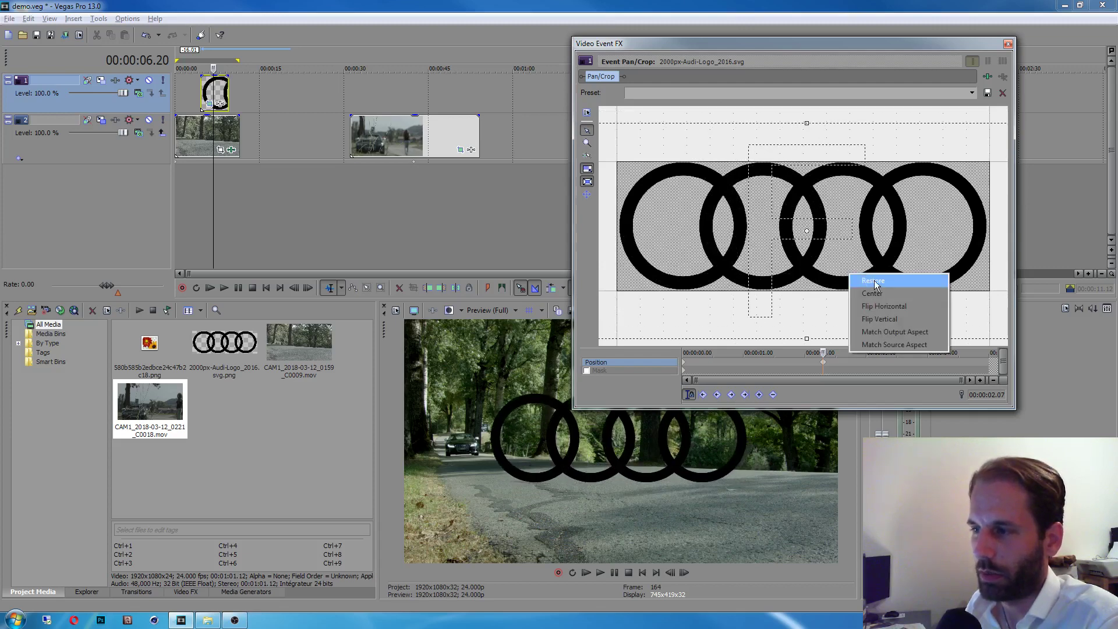
pyautogui.click(875, 282)
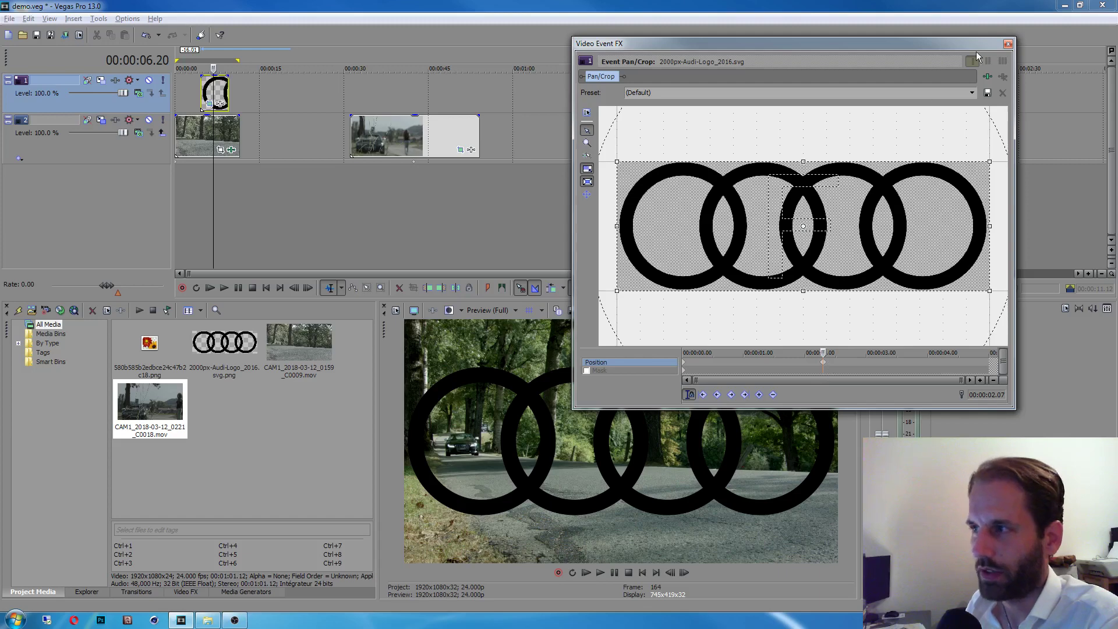
pyautogui.click(1008, 44)
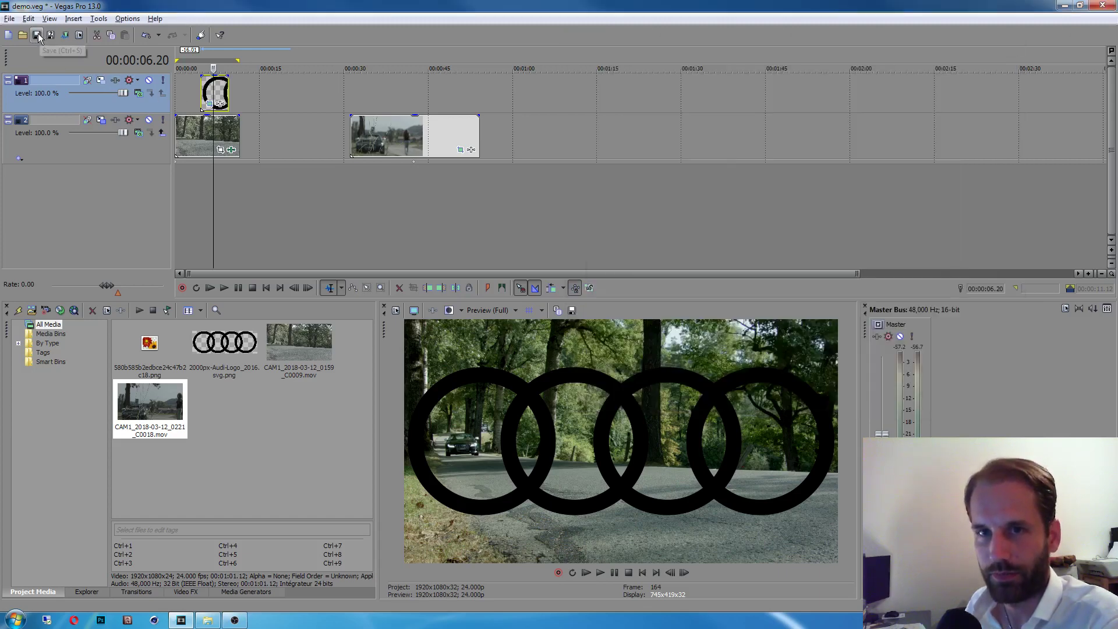
# Open Track Motion for track 1, shrink the logo's frame to about 468 × 263, and place it at about X 643, Y -419.
pyautogui.click(102, 81)
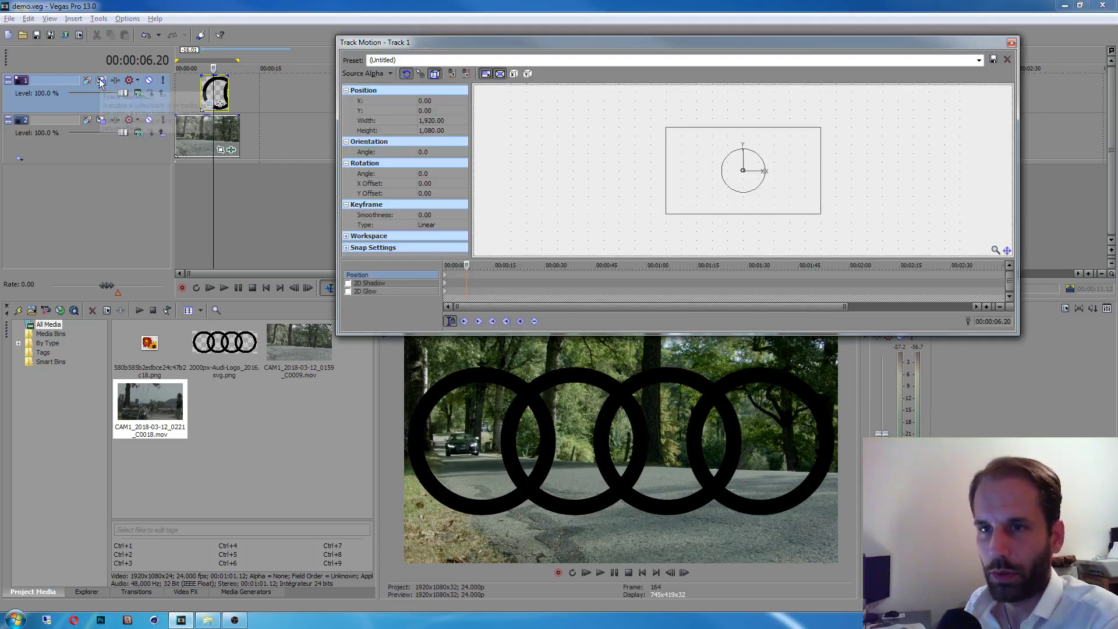
pyautogui.click(791, 191)
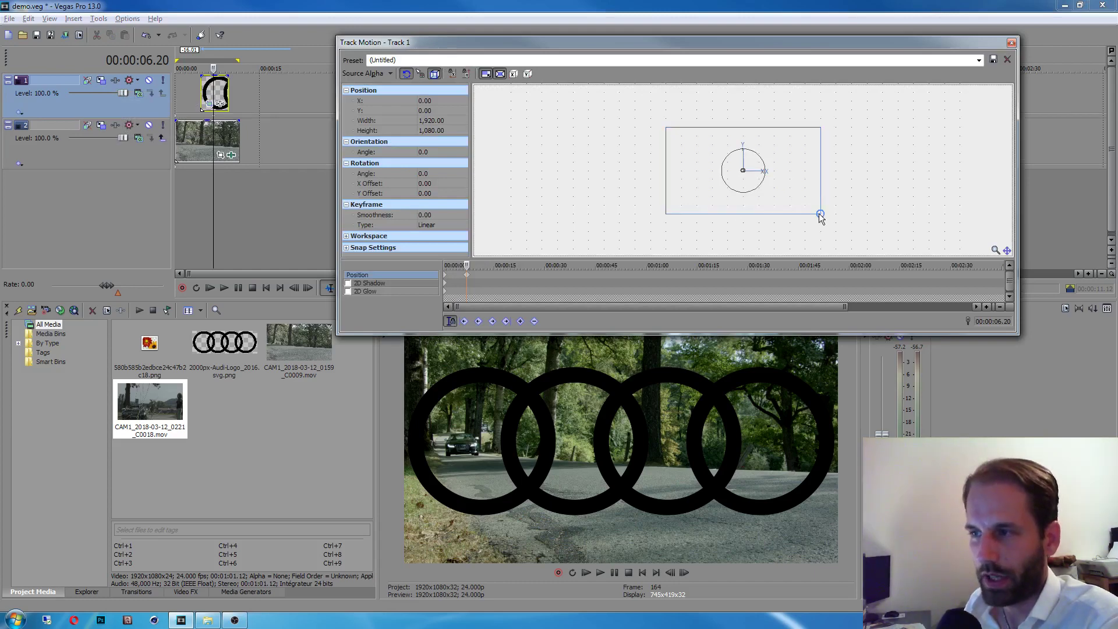
pyautogui.moveTo(818, 213); pyautogui.dragTo(769, 193)
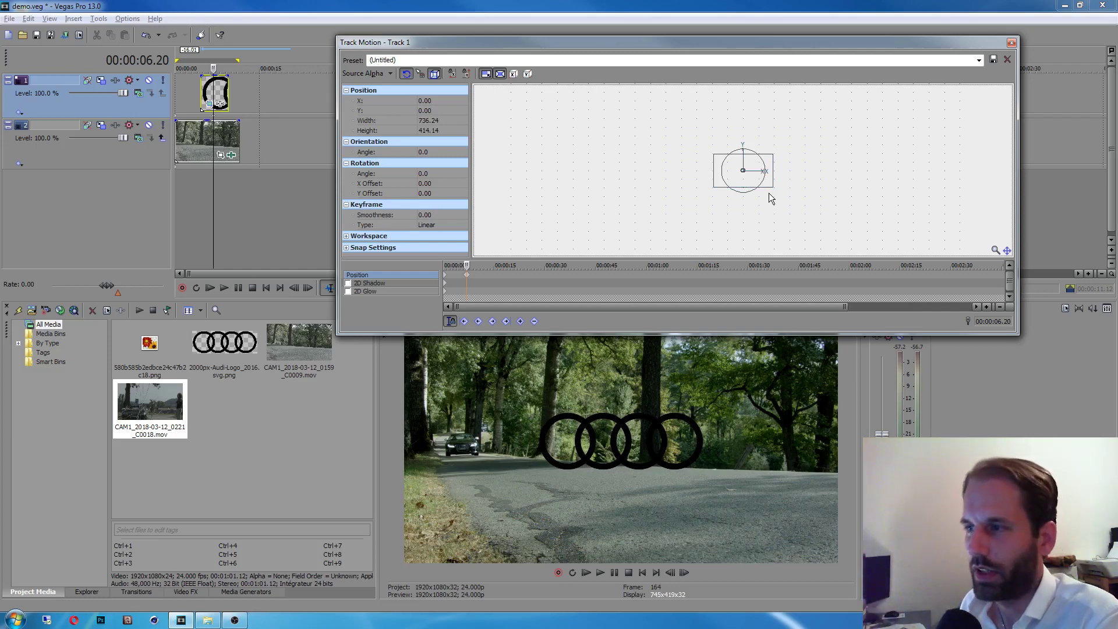
pyautogui.moveTo(770, 187); pyautogui.dragTo(798, 218)
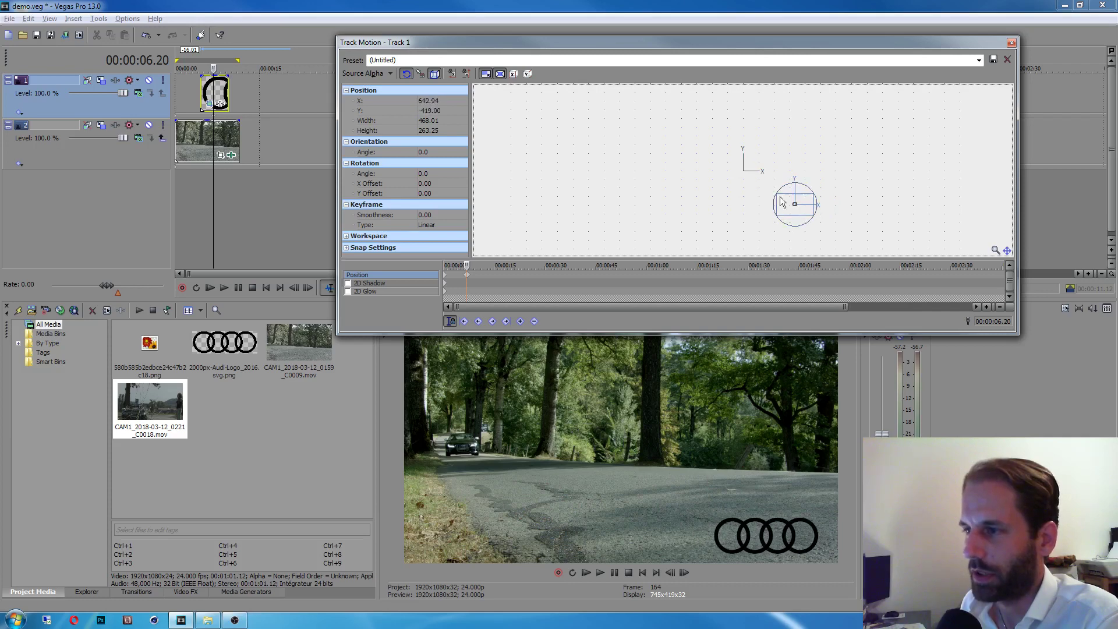
# Bring the logo's frame into close-up view in the Track Motion workspace.
pyautogui.scroll(3, 812, 216)
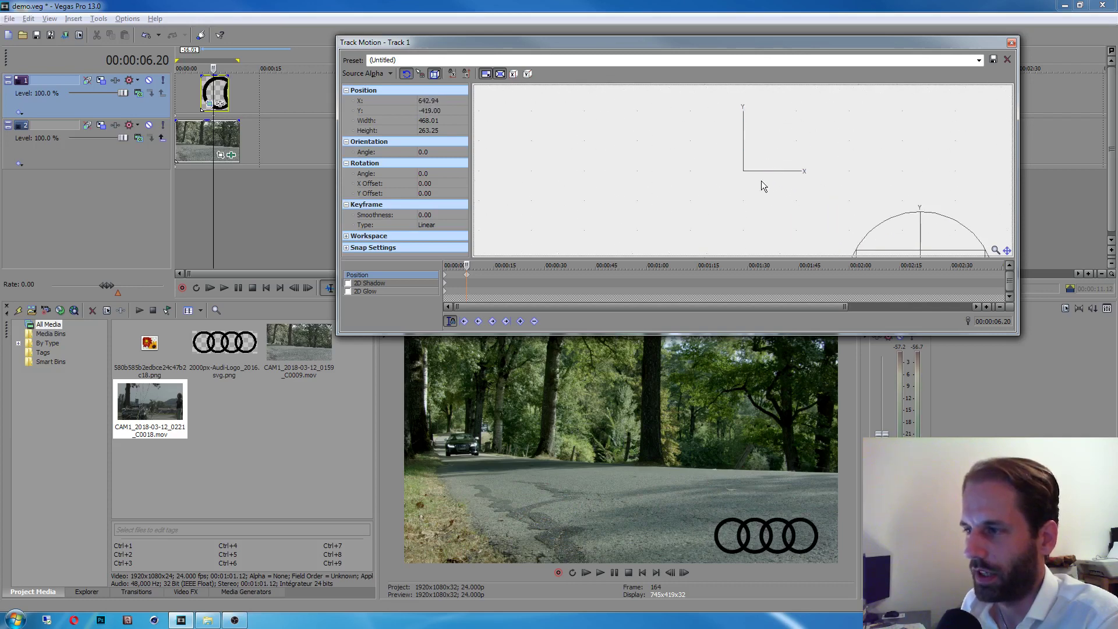
pyautogui.rightClick(789, 190)
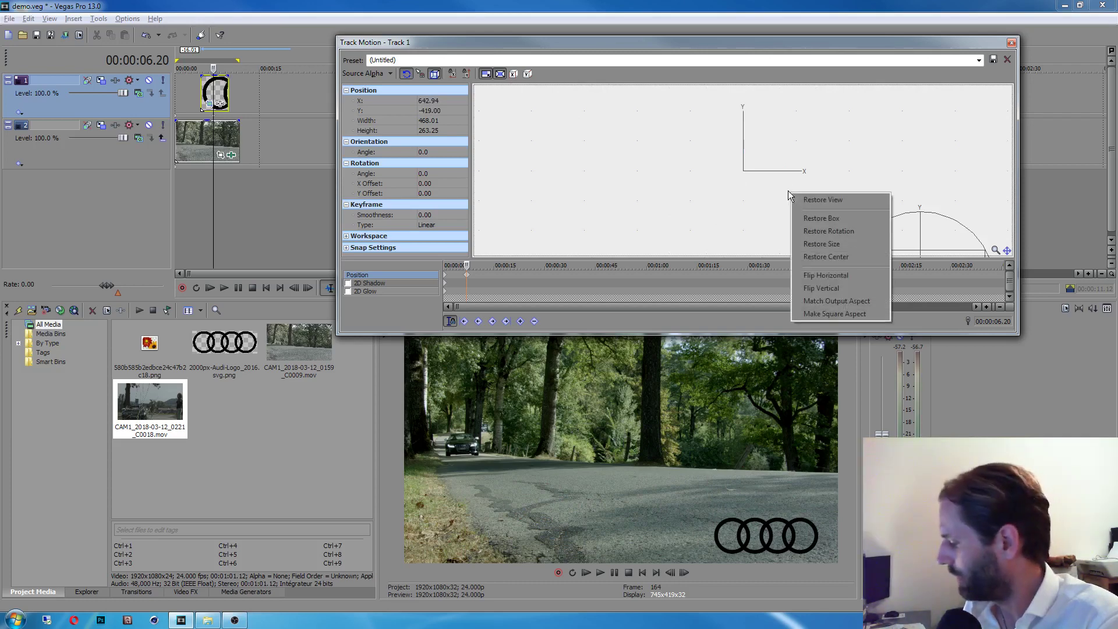
pyautogui.click(745, 222)
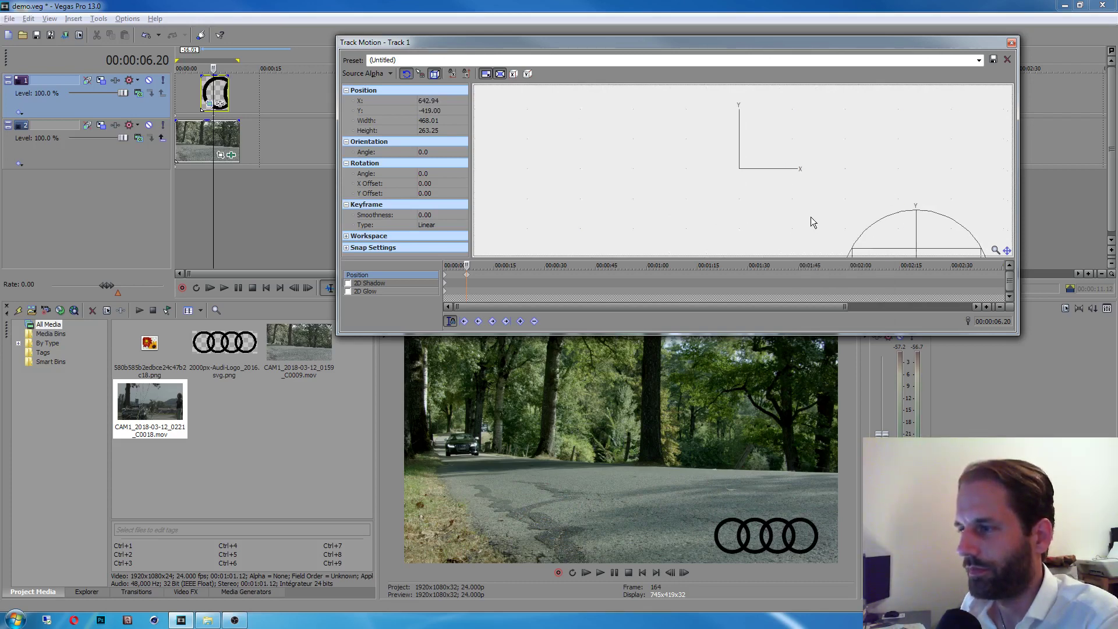
pyautogui.moveTo(810, 216); pyautogui.dragTo(600, 100)
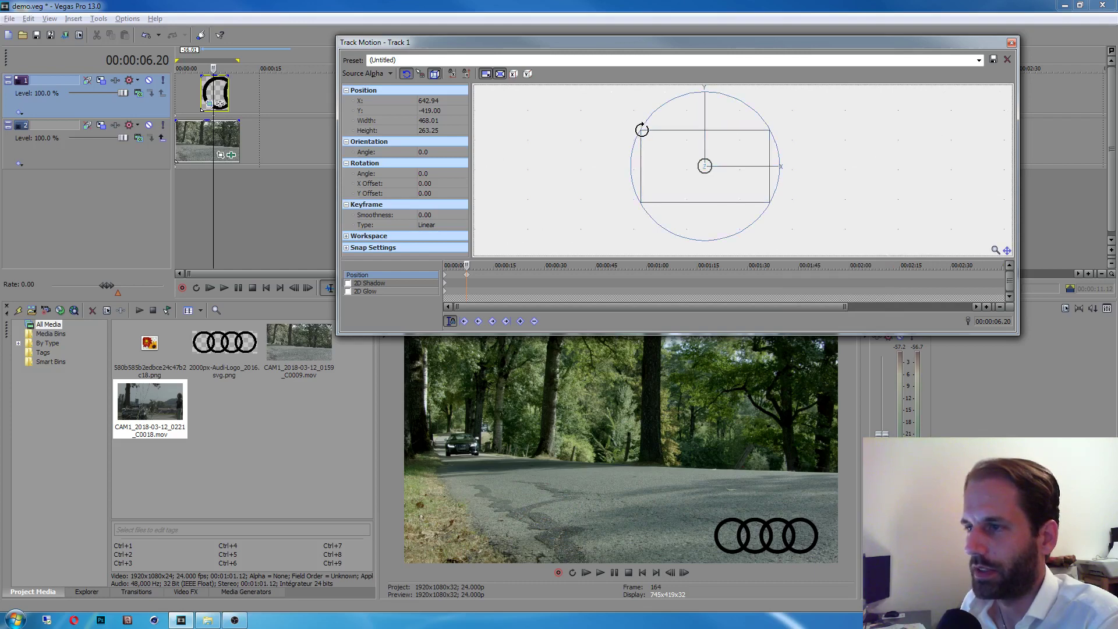
# Rotate the logo's Track Motion frame to about -18.6° and set its X position to 400.
pyautogui.moveTo(640, 203); pyautogui.dragTo(679, 184)
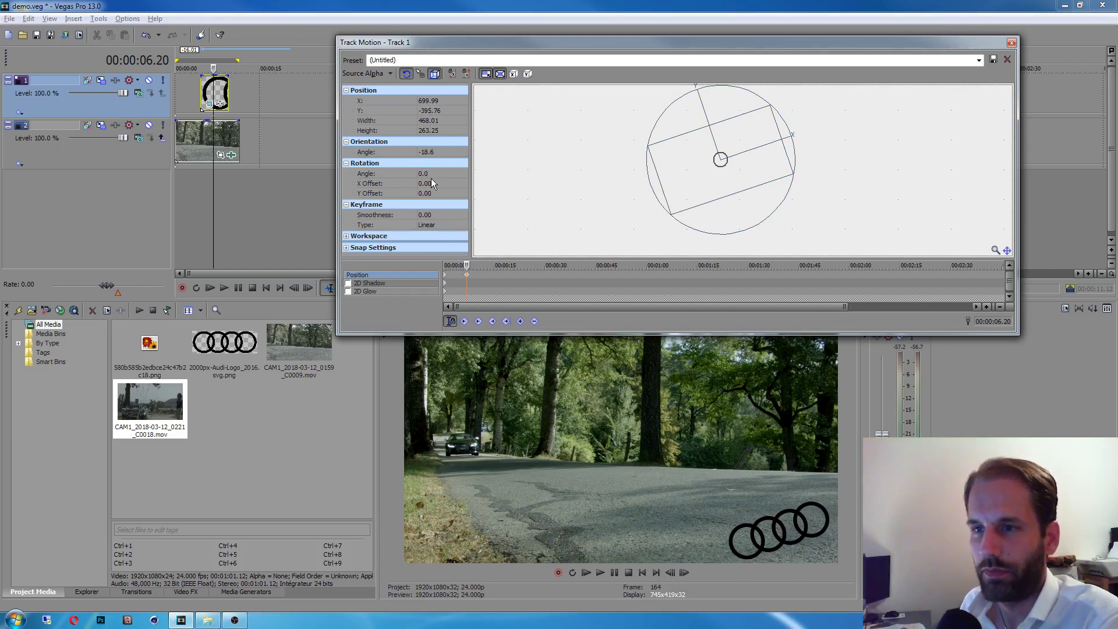
pyautogui.click(430, 100)
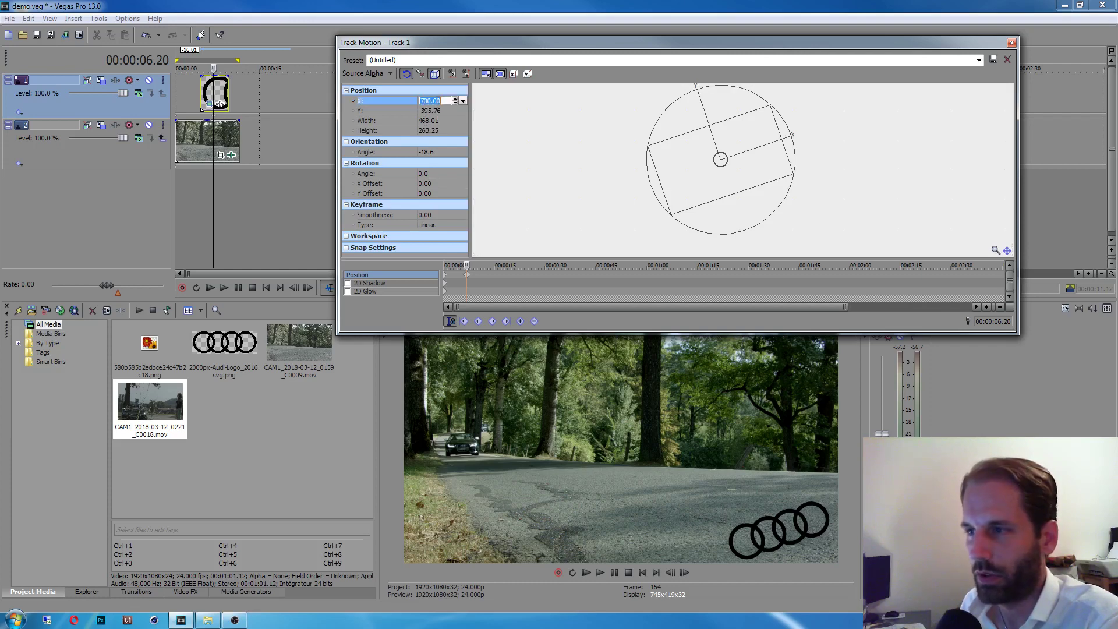
pyautogui.moveTo(456, 103)
pyautogui.mouseDown()
pyautogui.moveTo(461, 93)
pyautogui.moveTo(464, 107)
pyautogui.mouseUp()
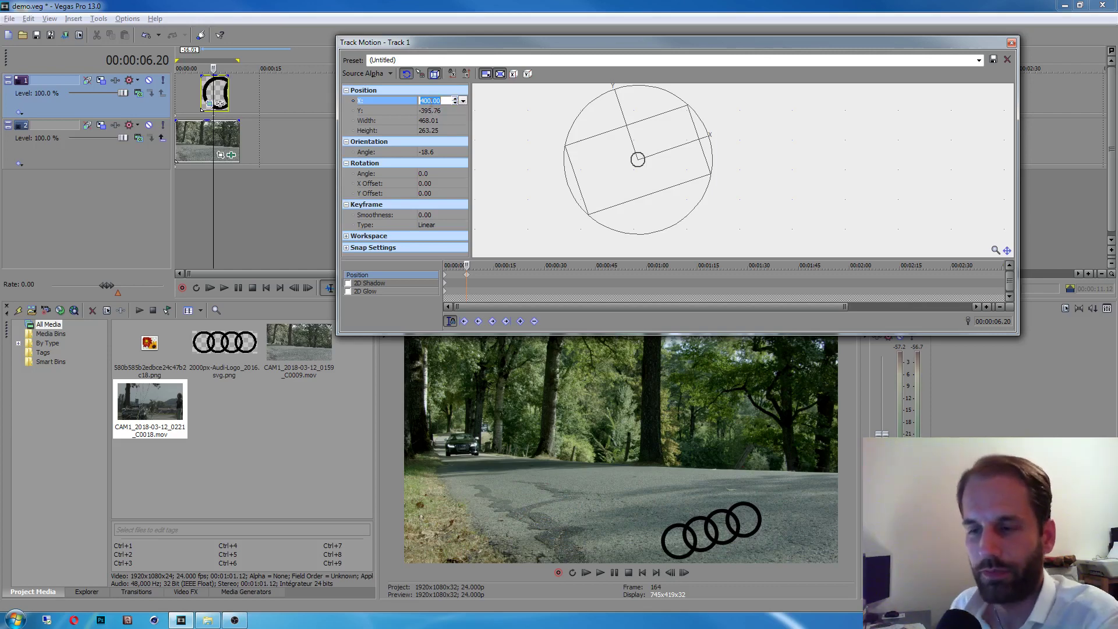
# Set the logo frame's width to -320, move it to about X 776, Y -417, and close Track Motion.
pyautogui.click(430, 120)
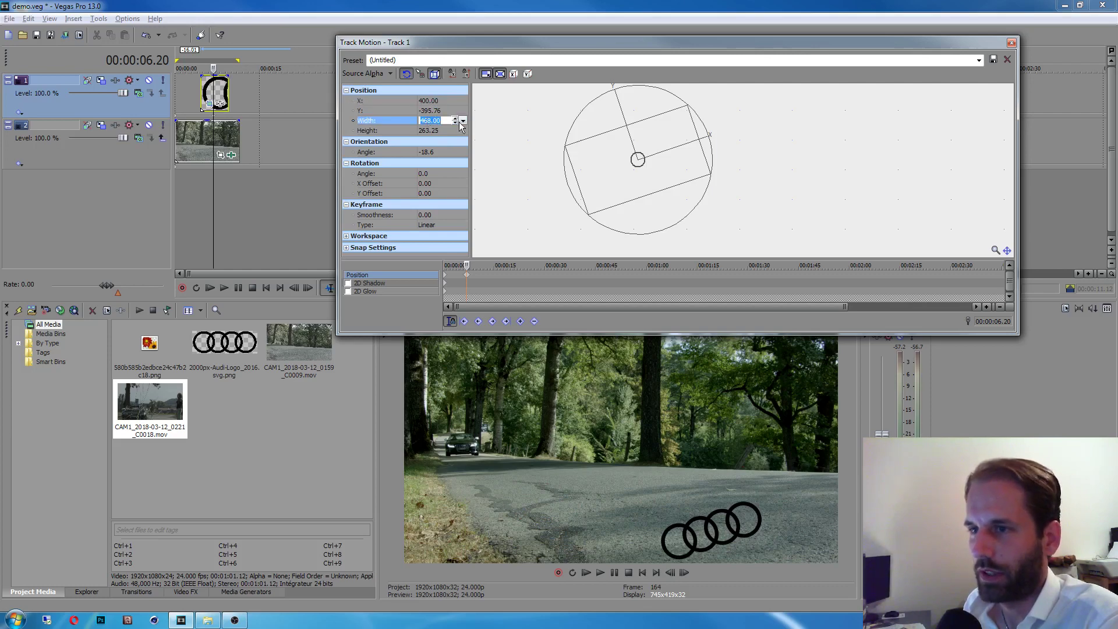
pyautogui.moveTo(455, 128)
pyautogui.mouseDown()
pyautogui.moveTo(455, 116)
pyautogui.moveTo(457, 127)
pyautogui.mouseUp()
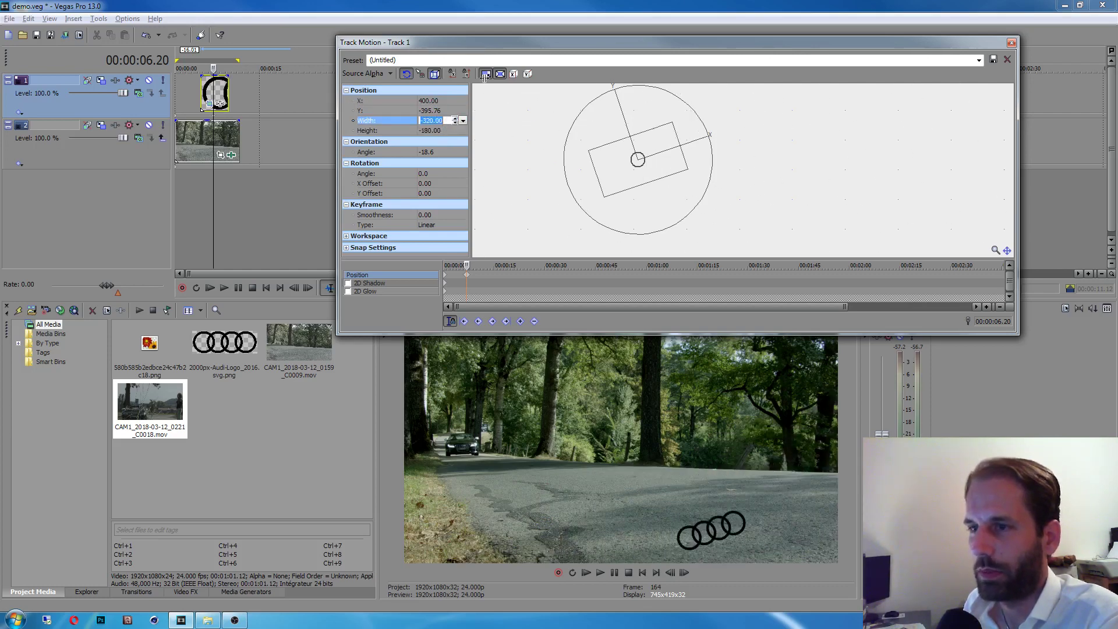
pyautogui.moveTo(612, 171); pyautogui.dragTo(714, 176)
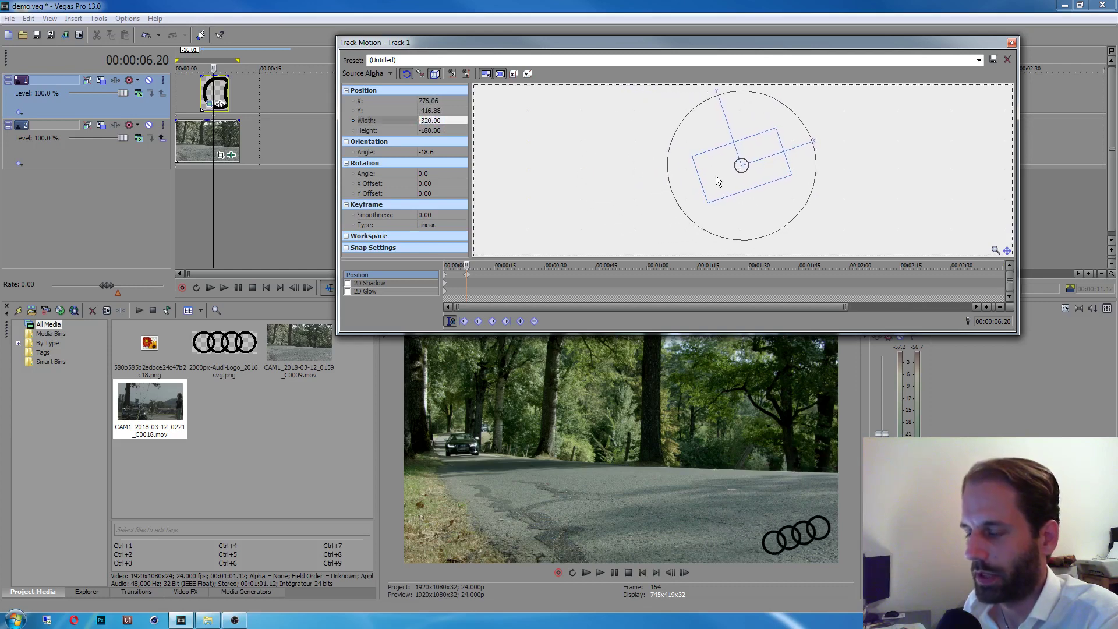
pyautogui.click(1011, 43)
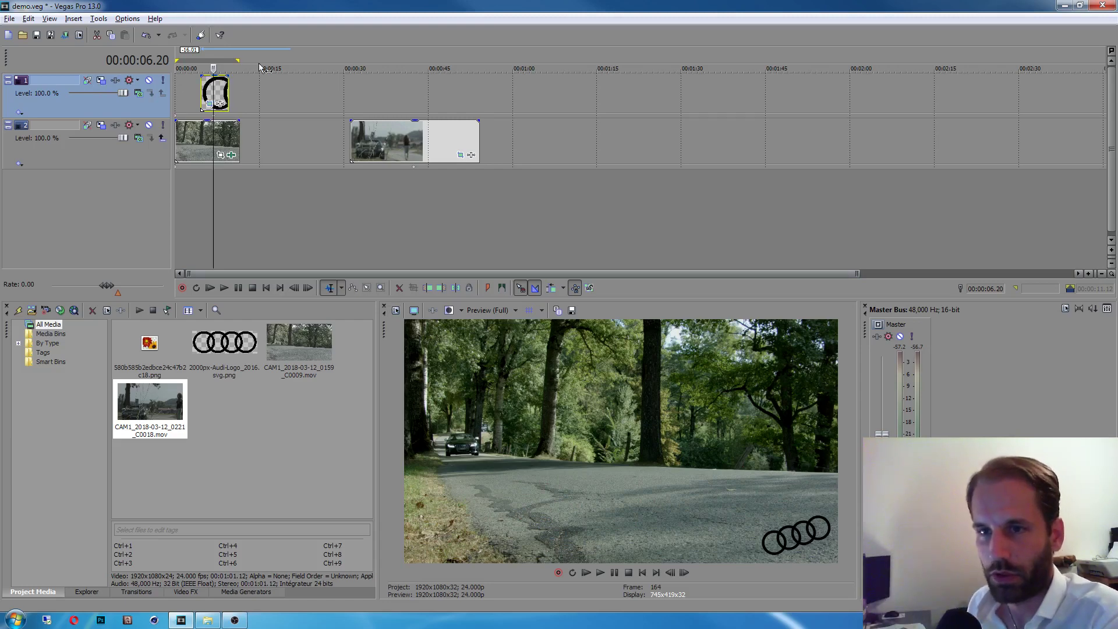
# At 00:00:03.17, open Track Motion for track 2, enlarge its frame so the footage is magnified, and close the window.
pyautogui.click(196, 187)
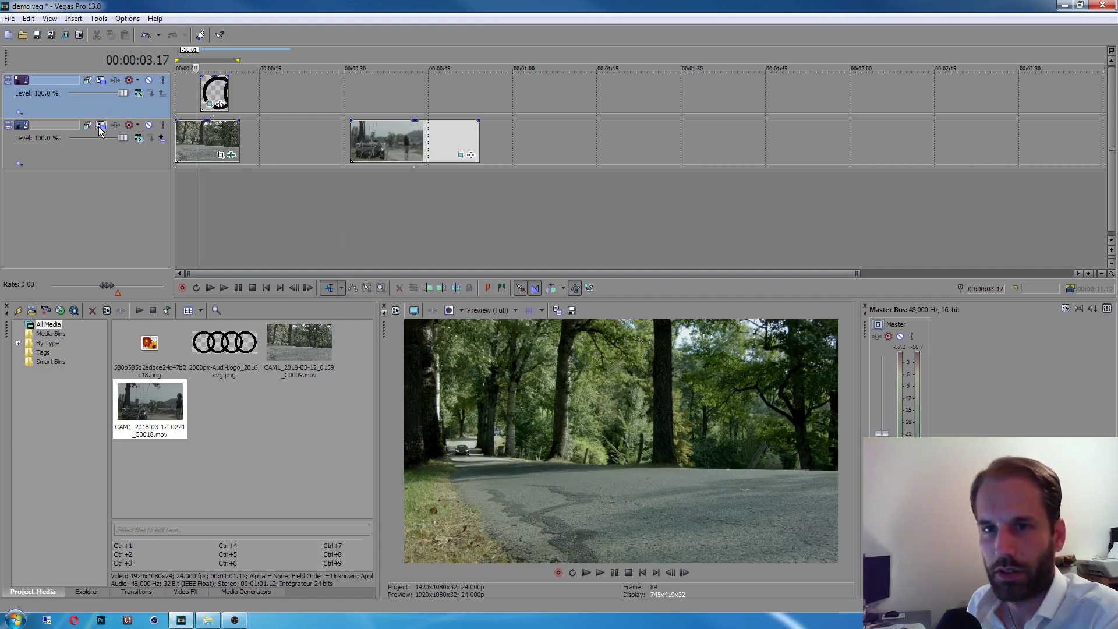
pyautogui.click(100, 127)
pyautogui.moveTo(820, 214); pyautogui.dragTo(949, 284)
pyautogui.click(1011, 43)
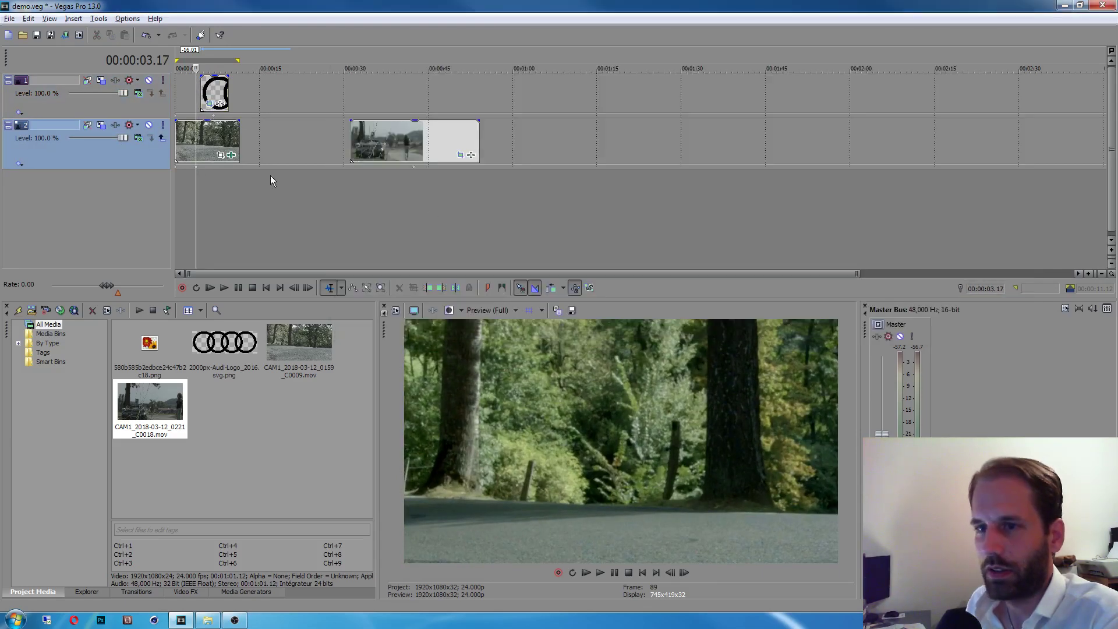
# Delete the Track Motion keyframes under track 2, near 00:00:42 and at 00:00:03.17, to remove the magnification.
pyautogui.click(379, 177)
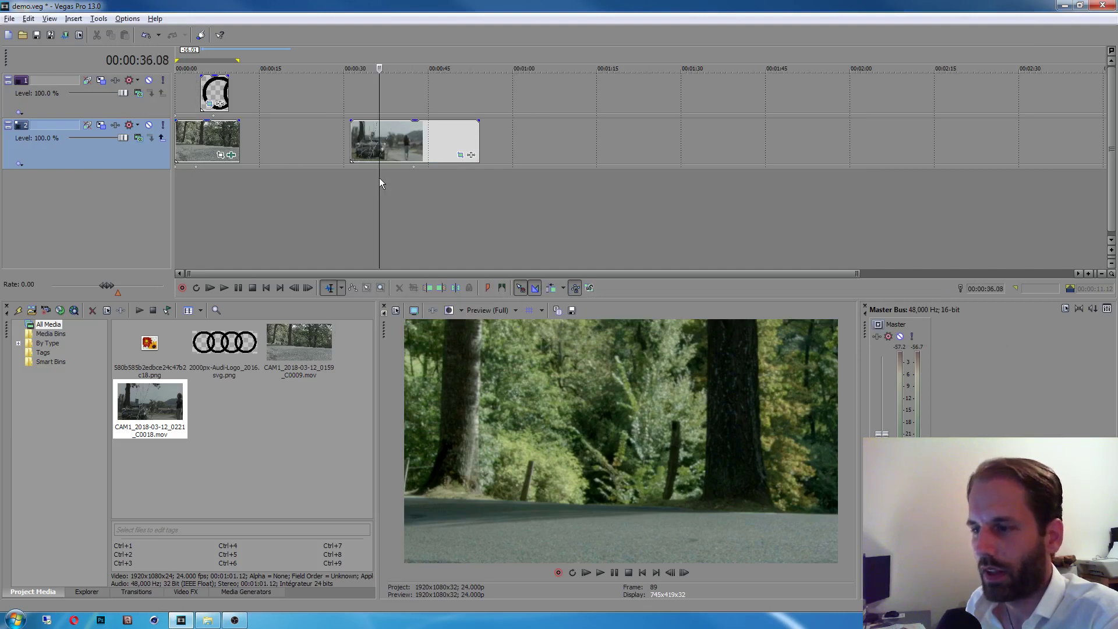
pyautogui.click(414, 172)
pyautogui.rightClick(414, 166)
pyautogui.click(443, 181)
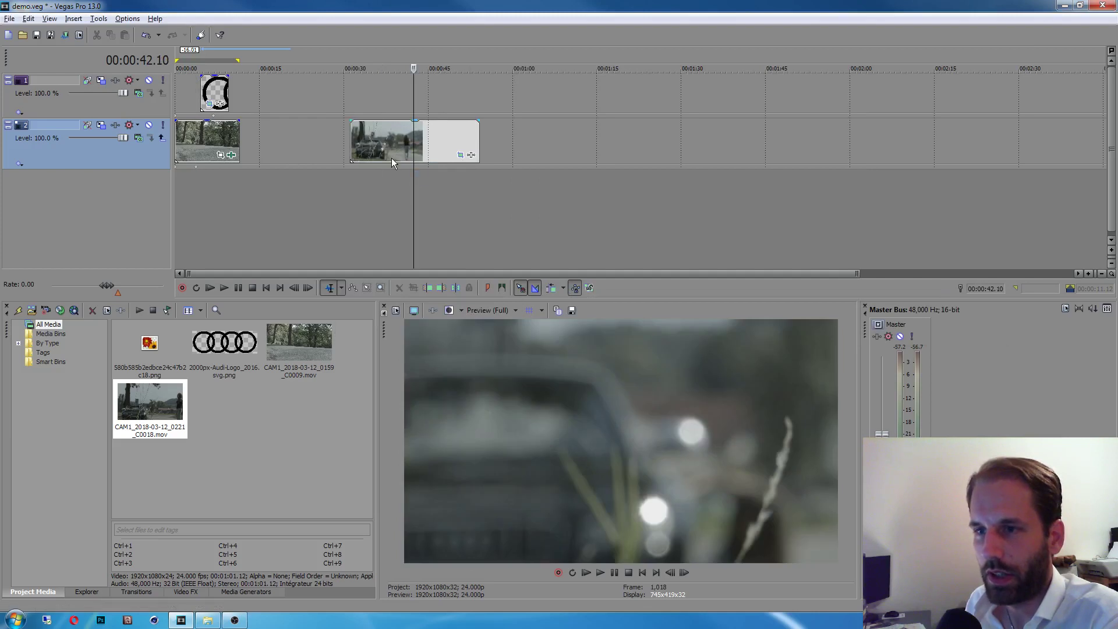
pyautogui.click(389, 172)
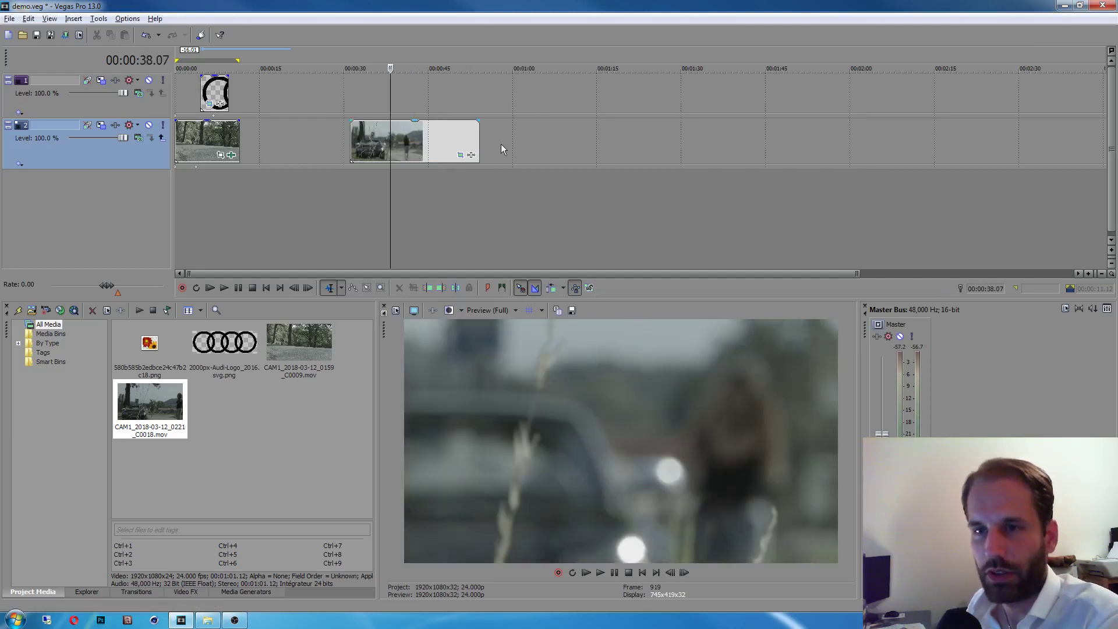
pyautogui.rightClick(195, 167)
pyautogui.click(219, 179)
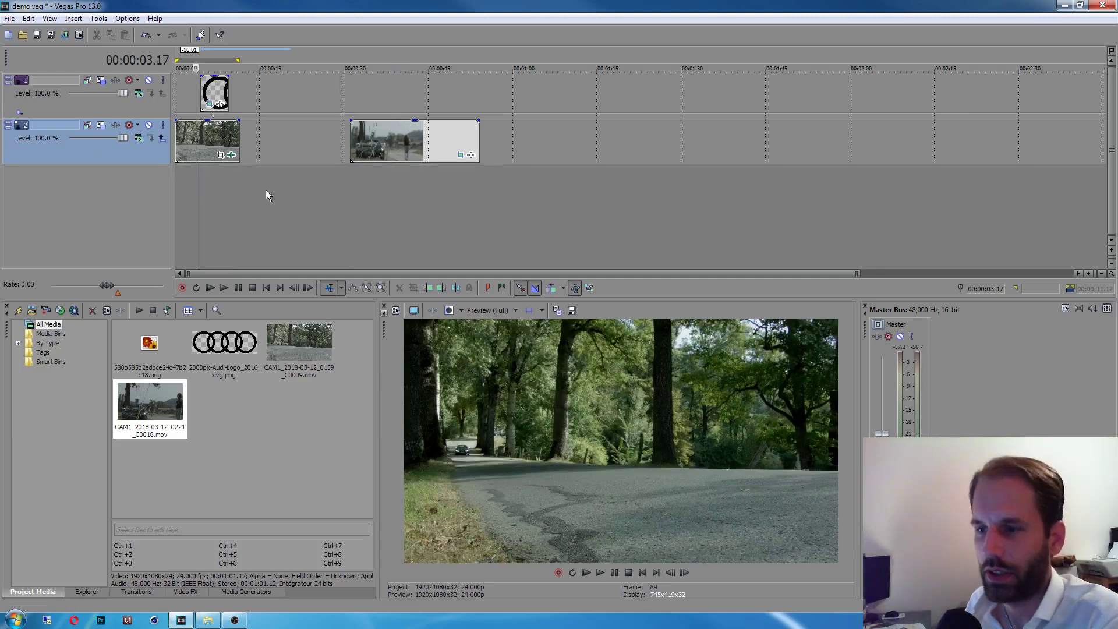
# Move the parked-car clip onto a new track 3 and shift the forest road clip on track 2 to start at 00:00:25.01, overlapping it.
pyautogui.click(391, 190)
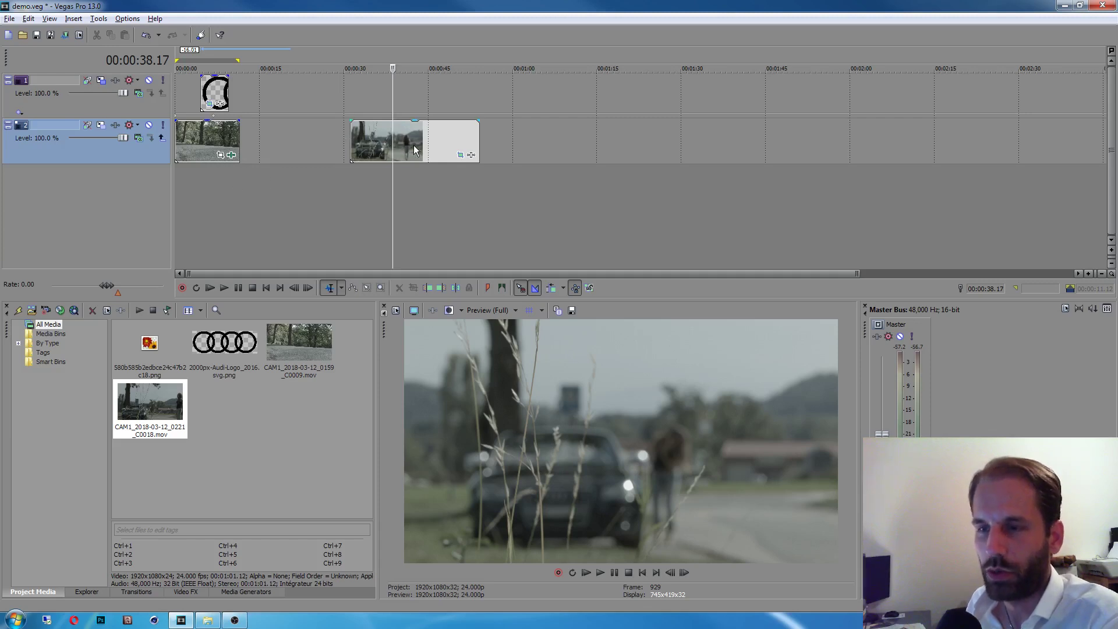
pyautogui.moveTo(413, 145); pyautogui.dragTo(366, 204)
pyautogui.moveTo(206, 146); pyautogui.dragTo(347, 145)
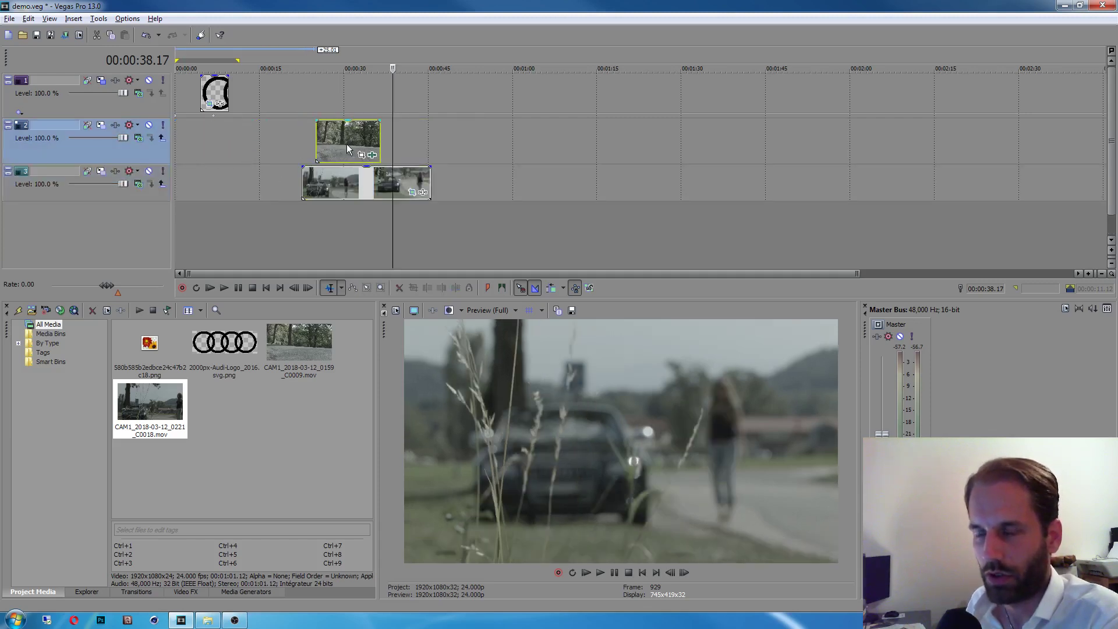
pyautogui.click(344, 110)
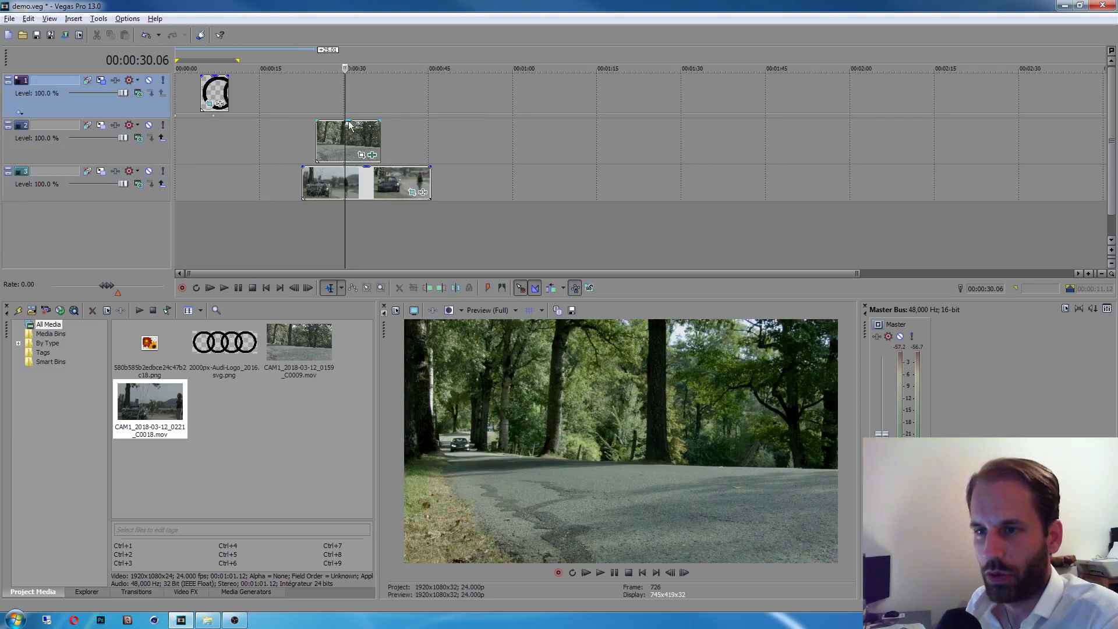
pyautogui.moveTo(366, 183); pyautogui.dragTo(476, 193)
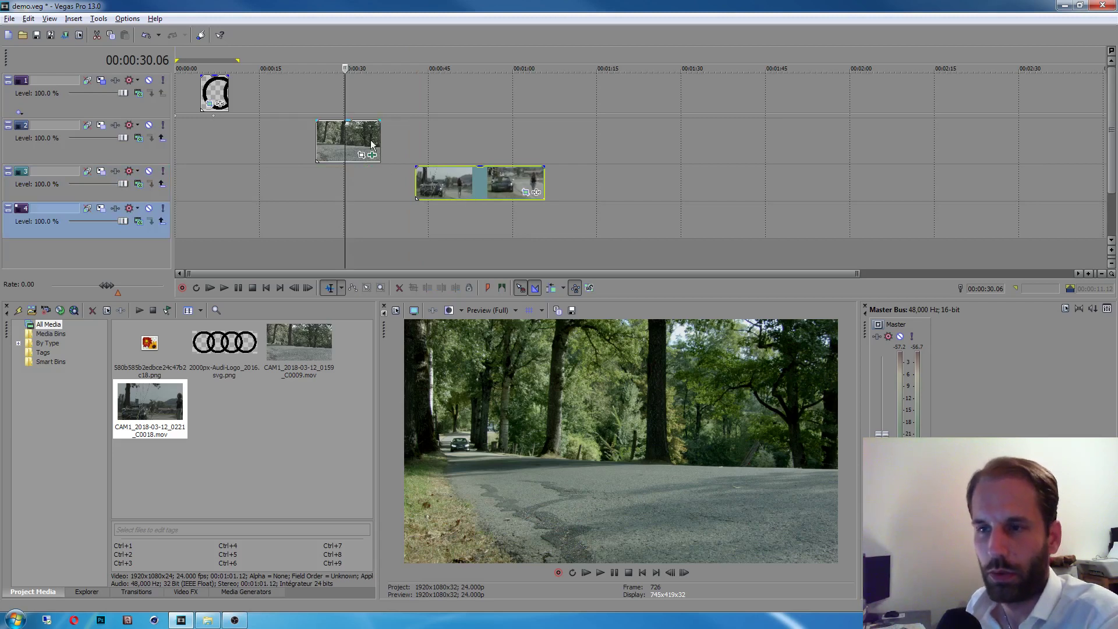
pyautogui.moveTo(444, 194); pyautogui.dragTo(334, 71)
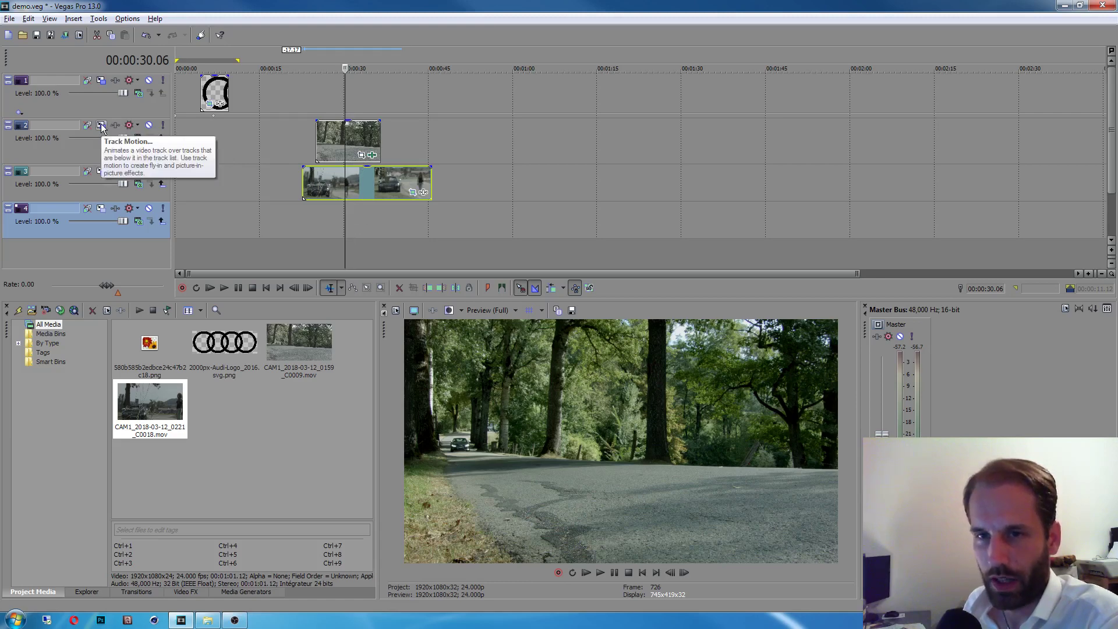
# In track 2's Track Motion, shrink the frame to about 646 × 364, place it at about X 614, Y -325, and close the window.
pyautogui.click(102, 128)
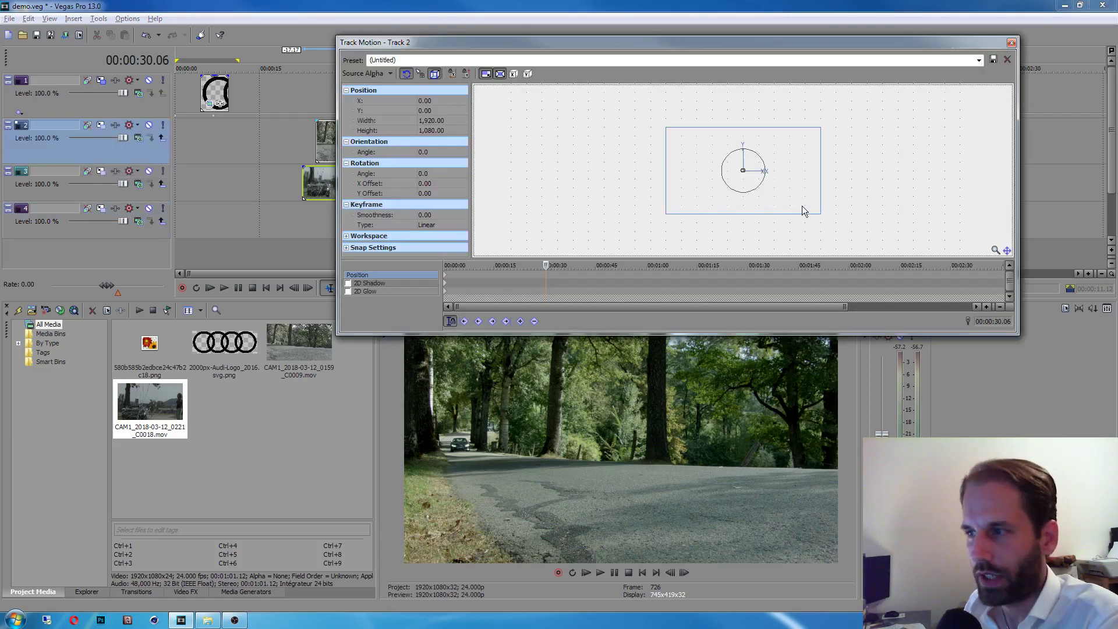
pyautogui.moveTo(819, 213); pyautogui.dragTo(793, 208)
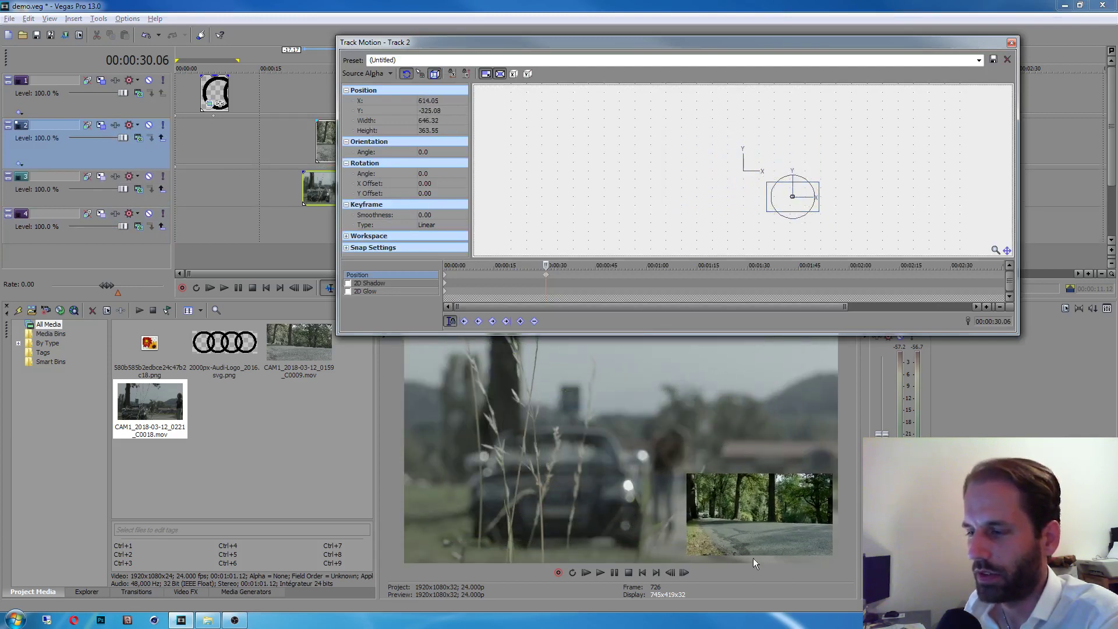
pyautogui.click(1011, 43)
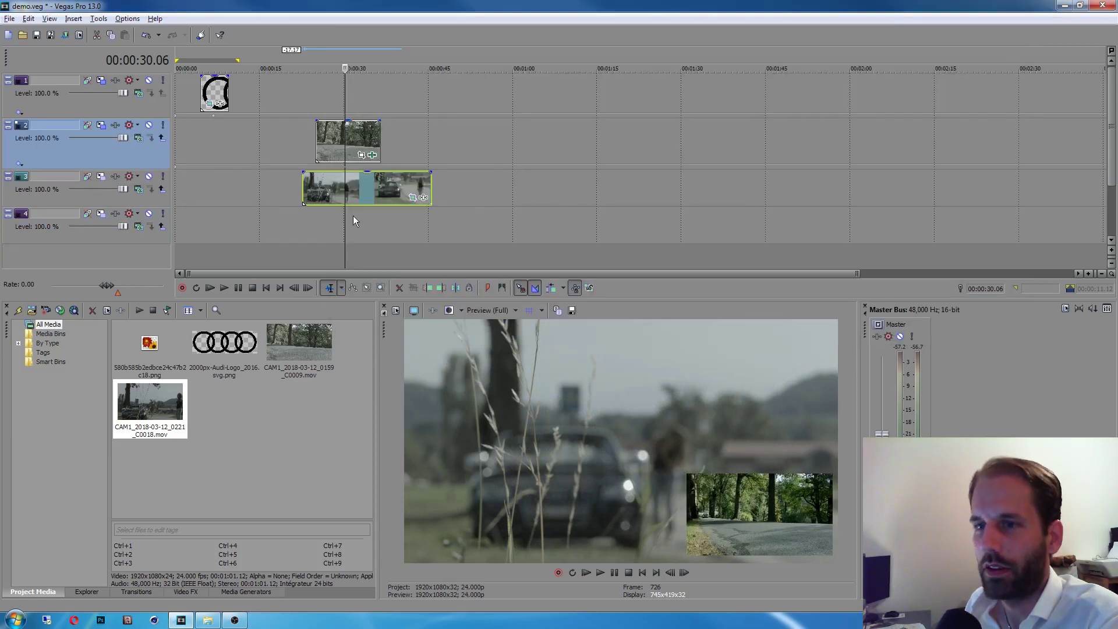
# Play the overlapping clips from 00:00:26.07 to check how the picture-in-picture inset behaves.
pyautogui.click(322, 226)
pyautogui.press('space')
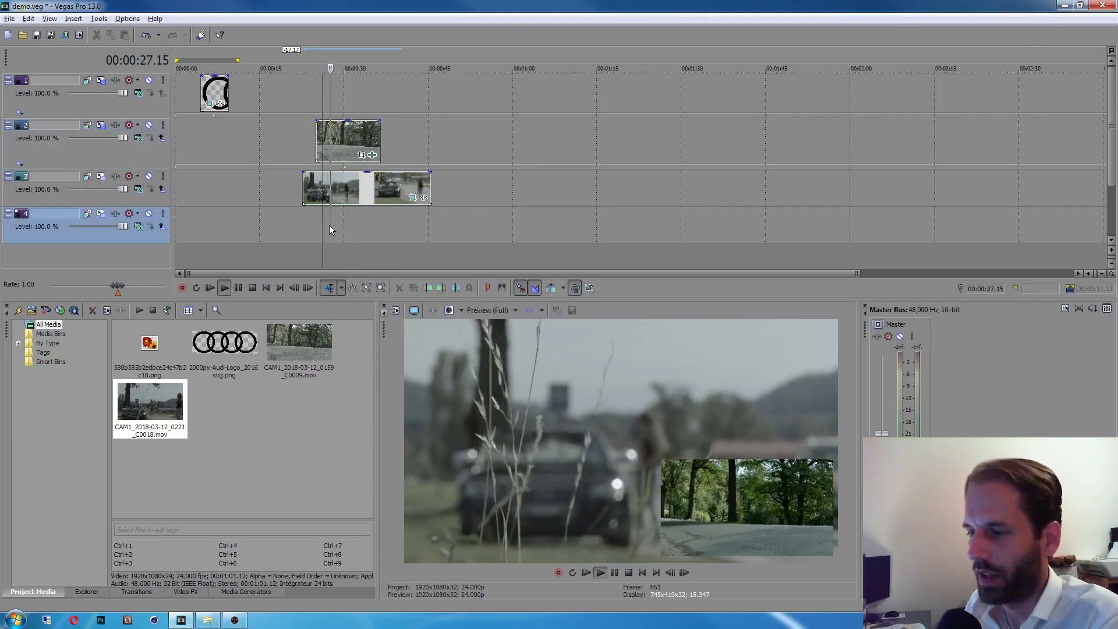
pyautogui.press('space')
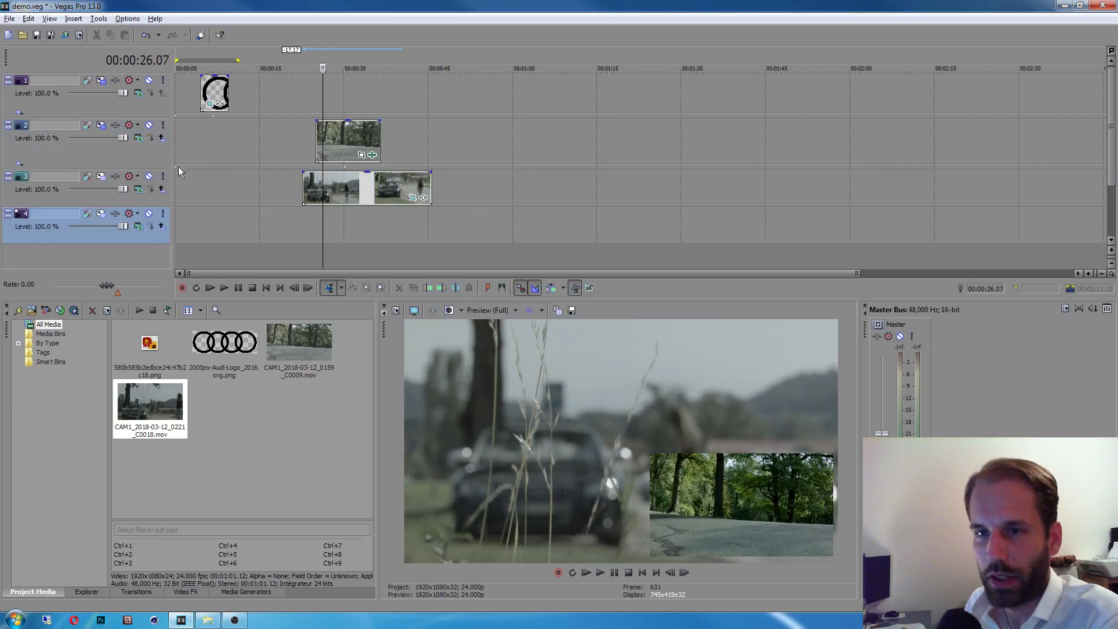
# Delete the Track Motion keyframe at the very start of track 2 and close the Track Motion window.
pyautogui.rightClick(177, 173)
pyautogui.click(255, 166)
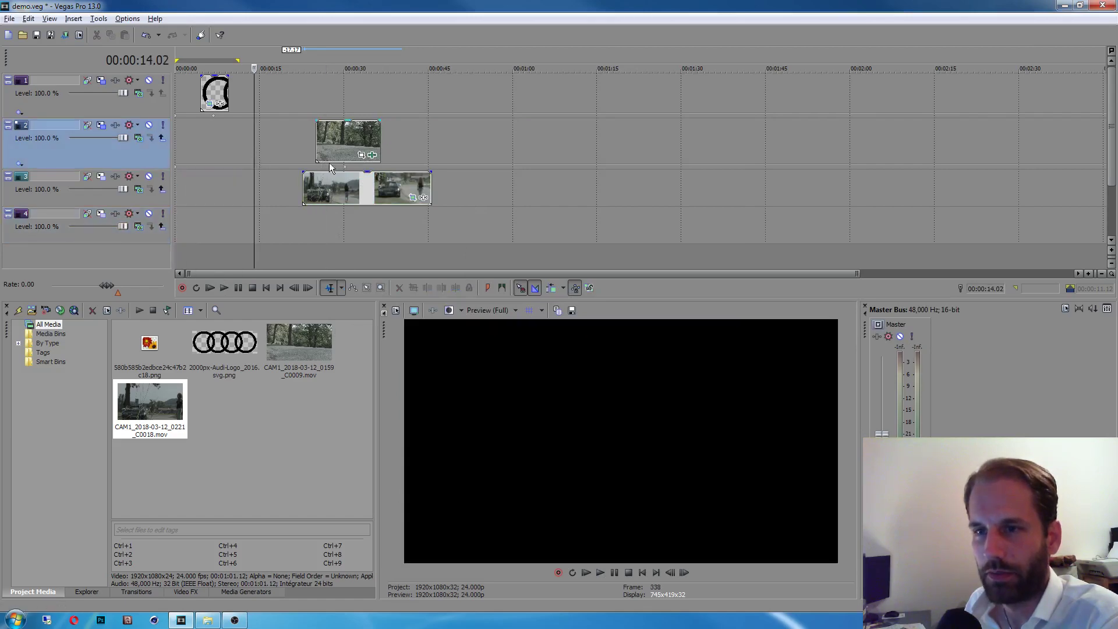
pyautogui.click(102, 126)
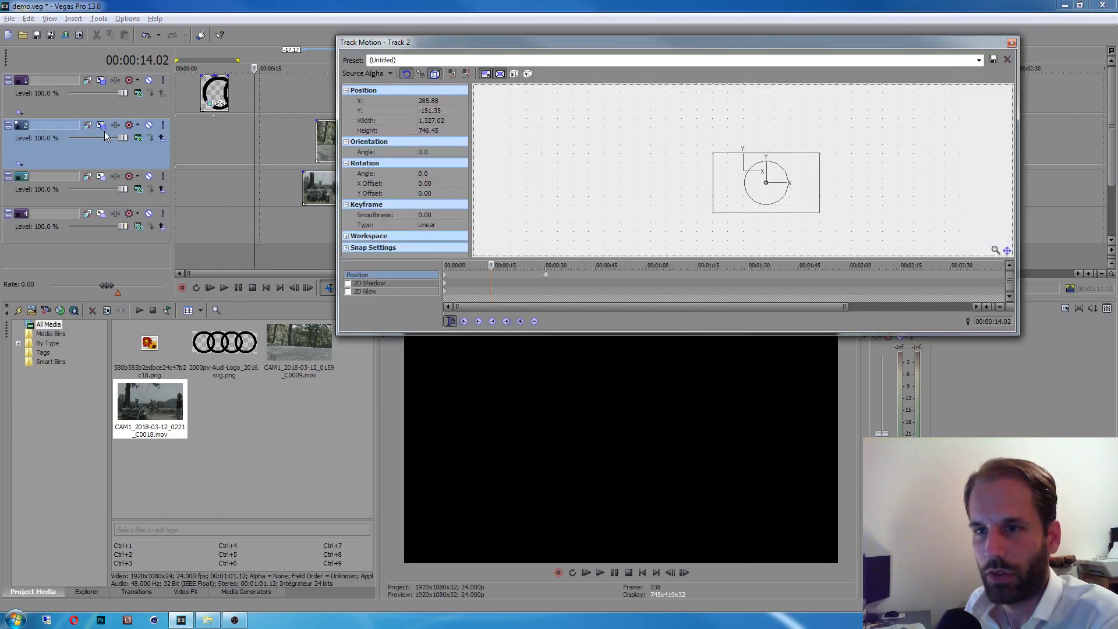
pyautogui.rightClick(445, 276)
pyautogui.click(475, 333)
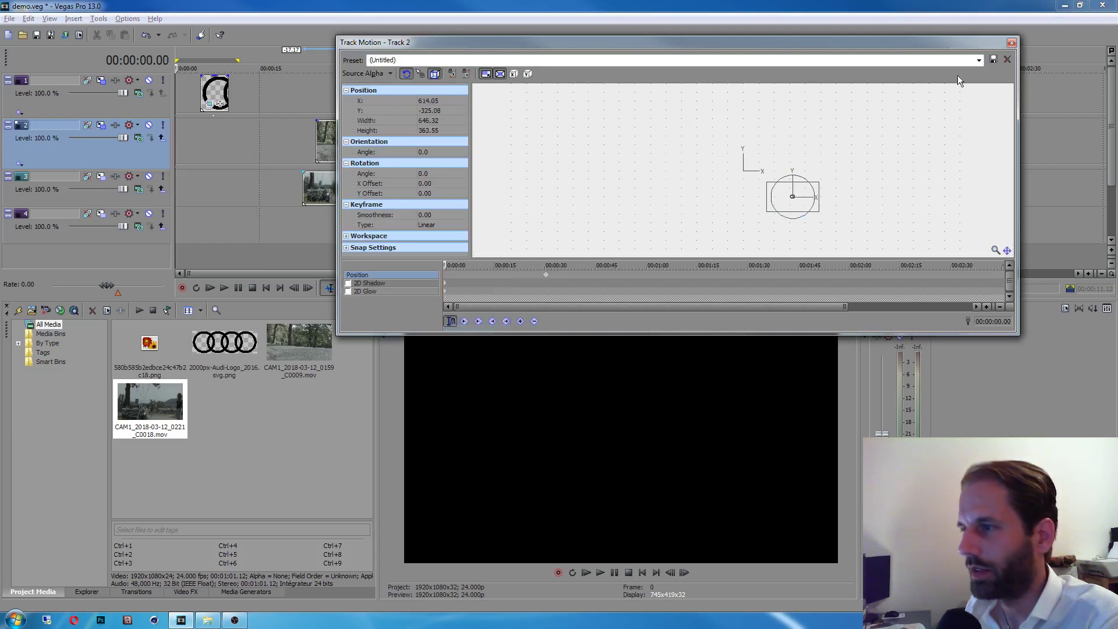
pyautogui.click(1010, 43)
# Play the composition from the start of the forest road clip at 00:00:25.01 to check the inset's size and position.
pyautogui.click(336, 228)
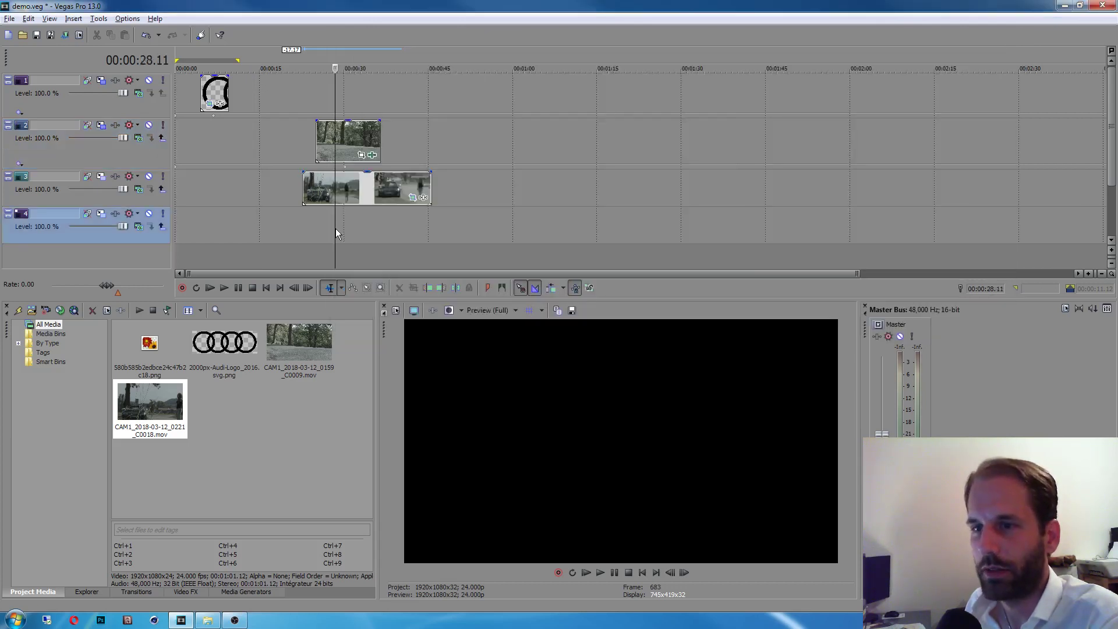
pyautogui.click(317, 228)
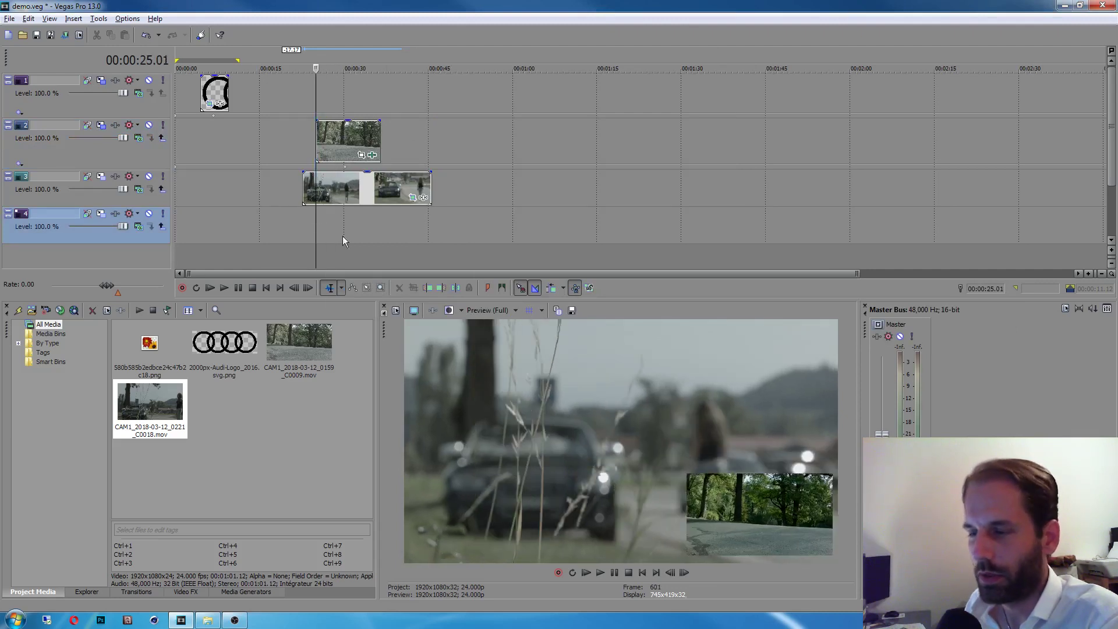
pyautogui.press('space')
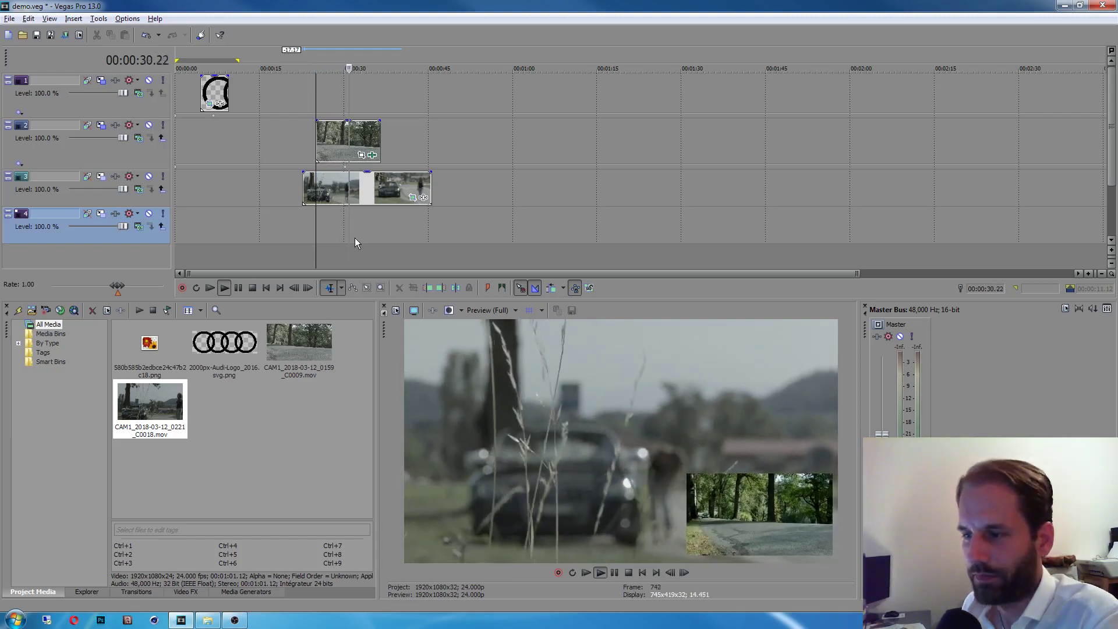
pyautogui.press('space')
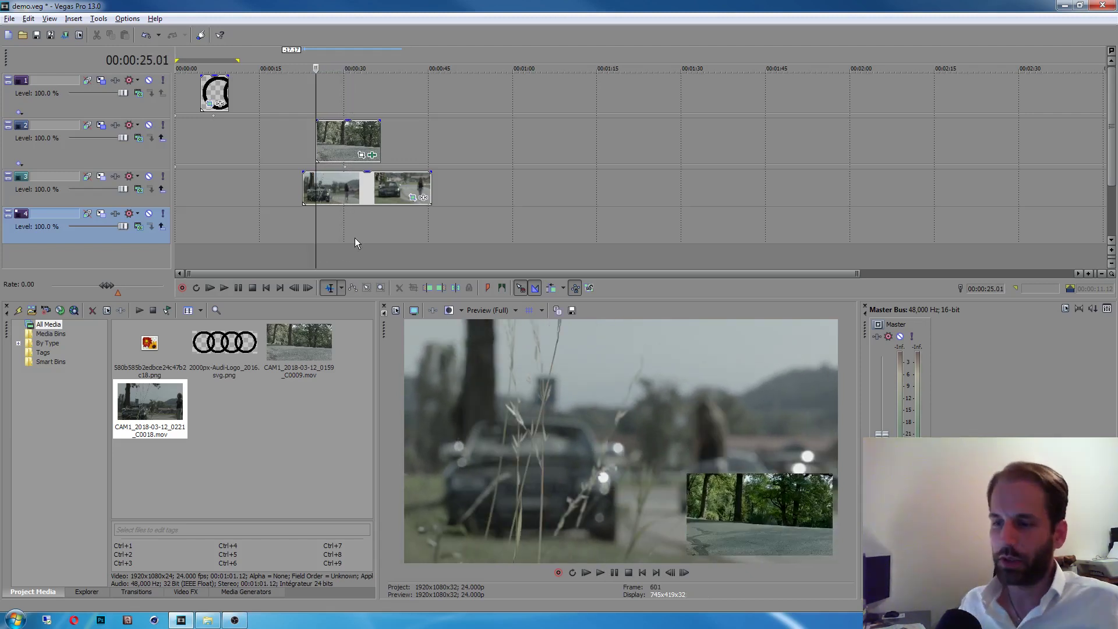